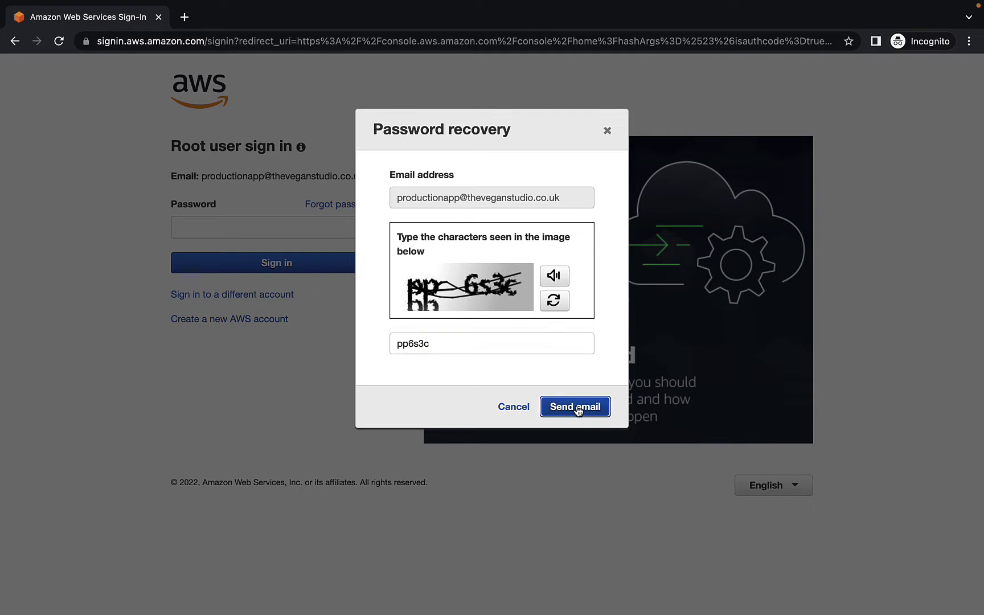
- Leave password recovery and sign in as root user of the production account using its email address and account password
left_click(578, 291)
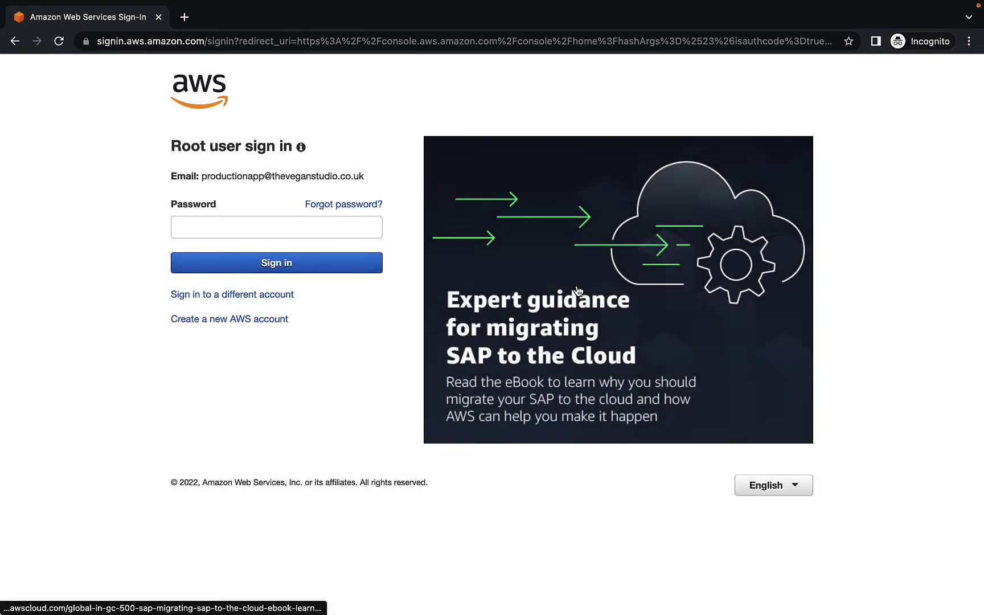
left_click(262, 297)
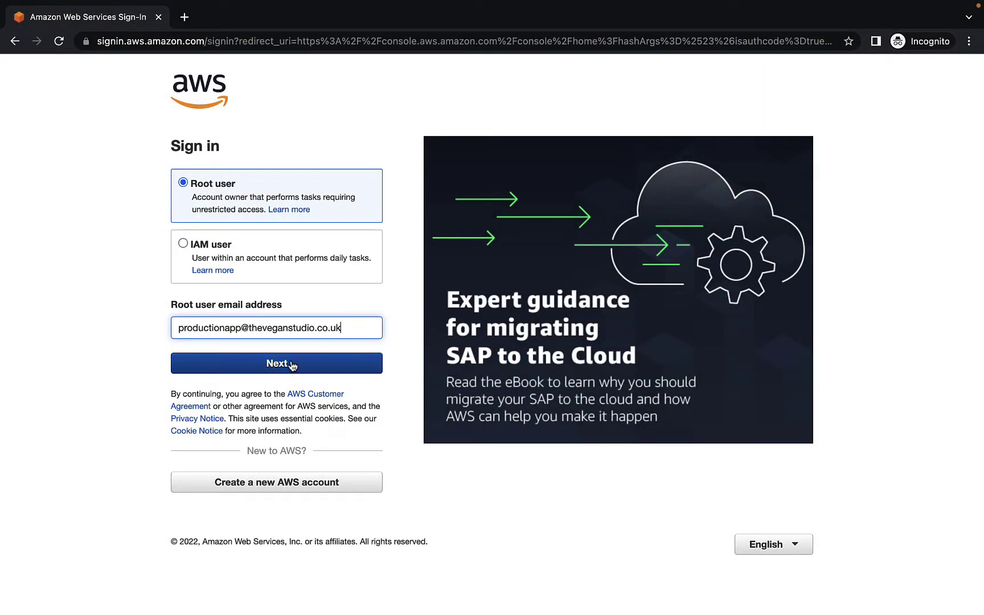
left_click(277, 365)
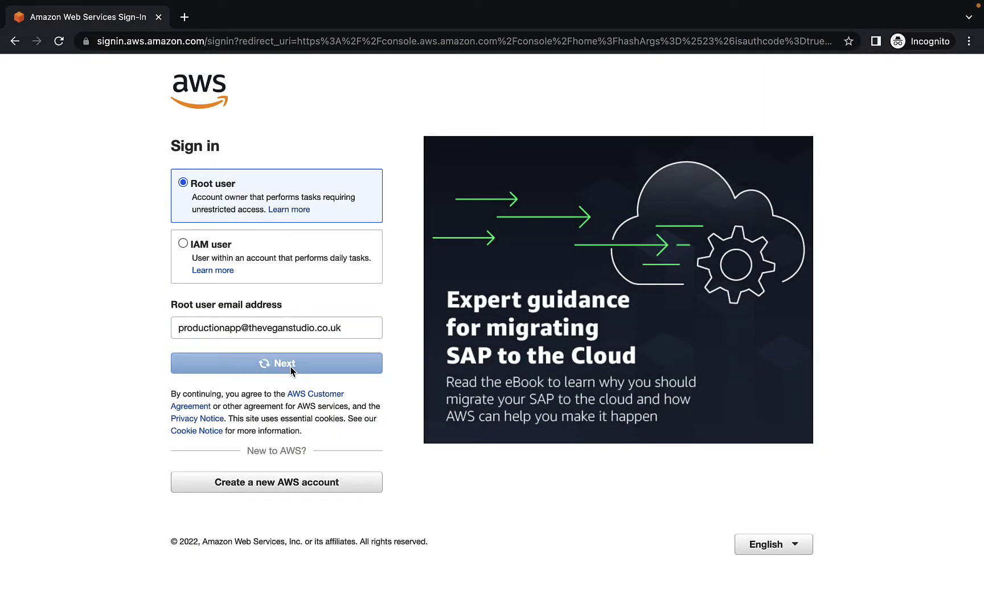
type("••••••••")
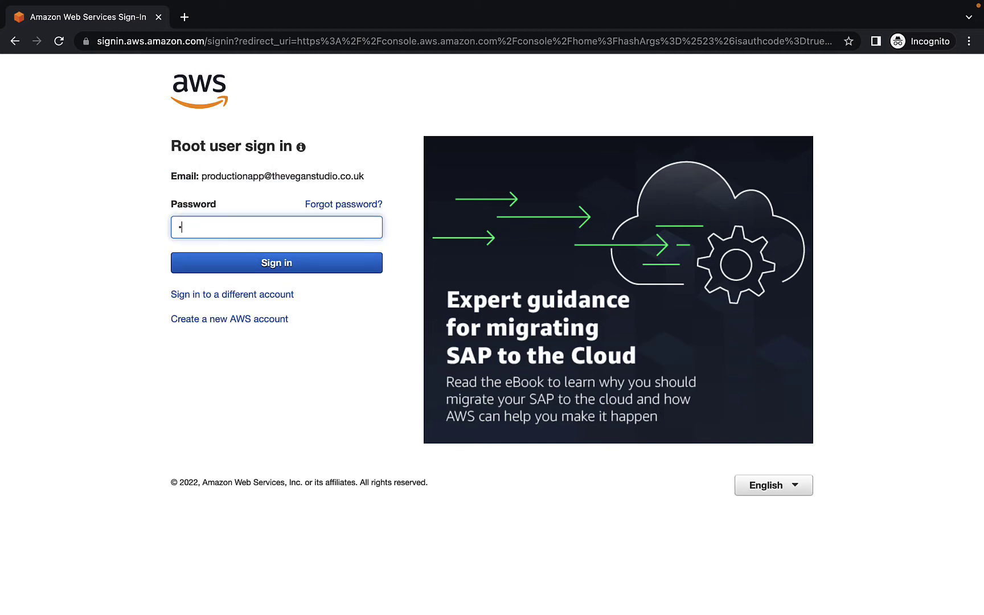
type("••")
left_click(300, 265)
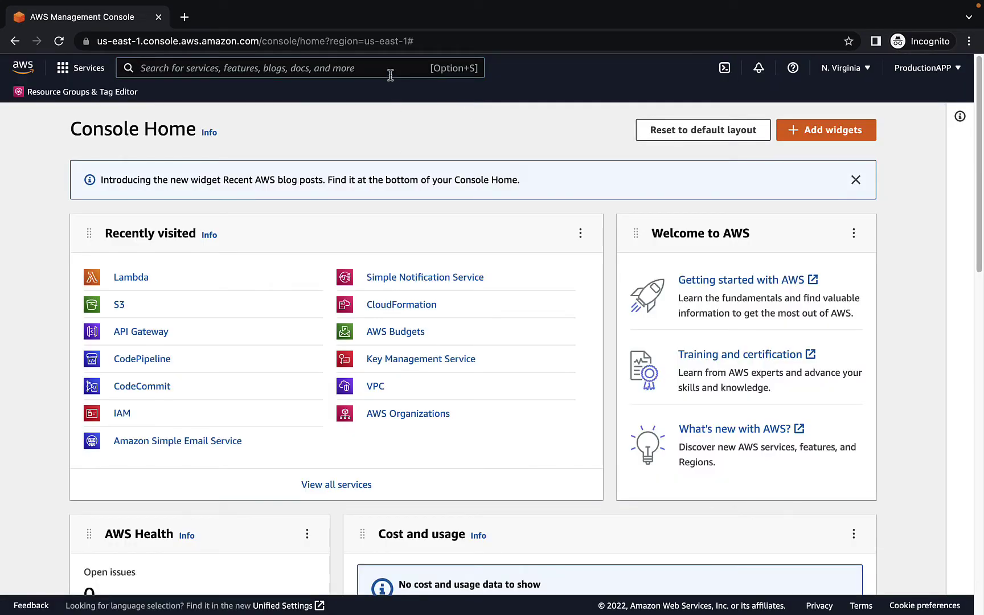
- Open IAM in the production account and review the permissions and trust relationships of OrganizationAccountAccessRole
left_click(390, 68)
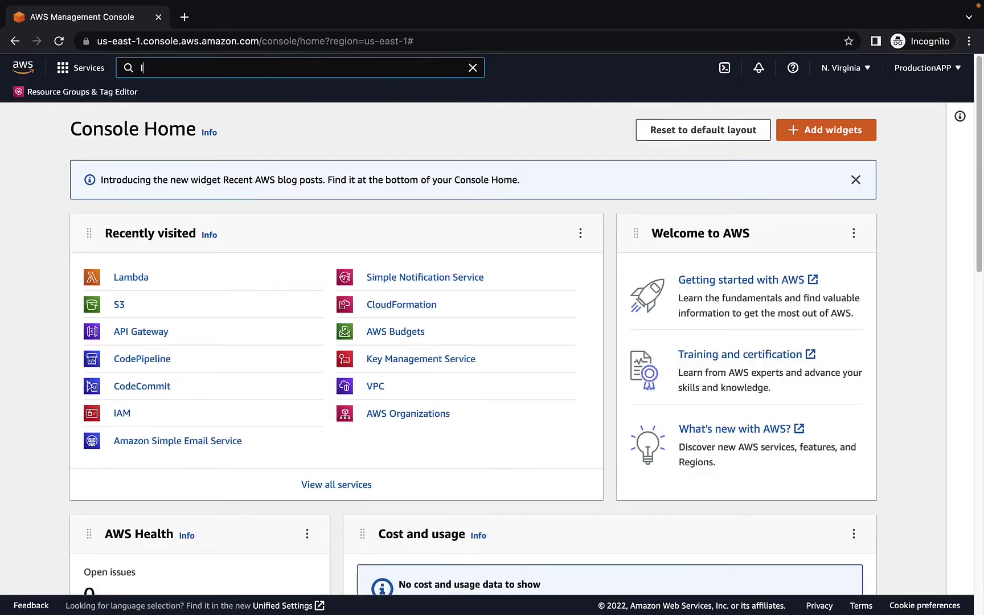
type("IAM")
key("Return")
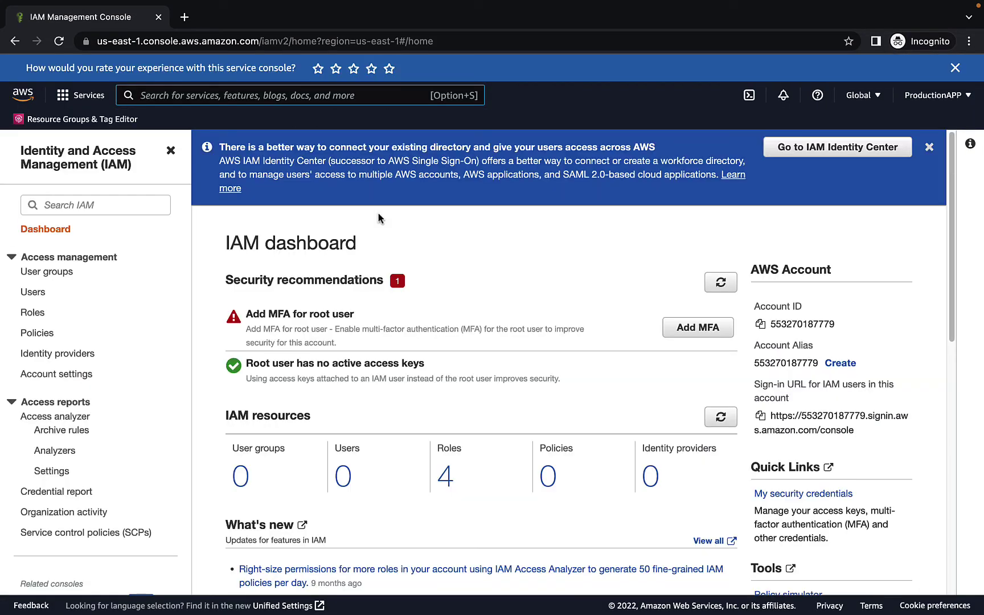
left_click(33, 313)
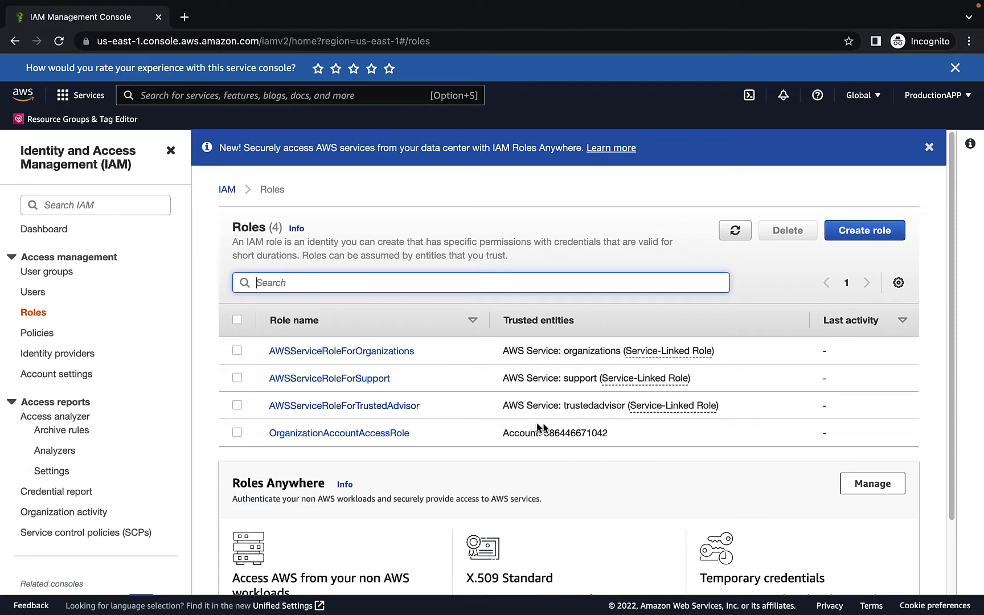
left_click(354, 433)
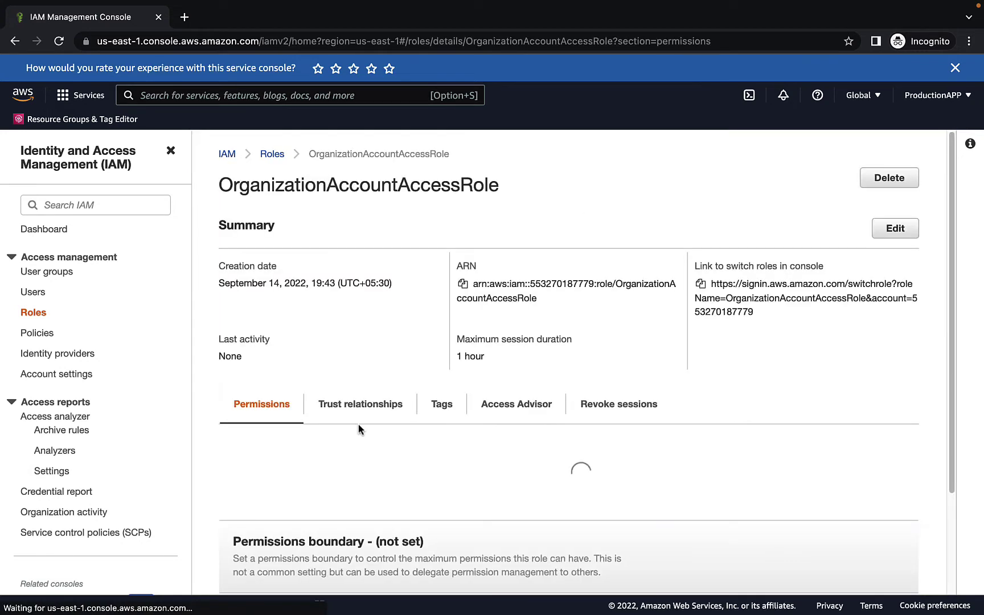
scroll(385, 405, "down", 3)
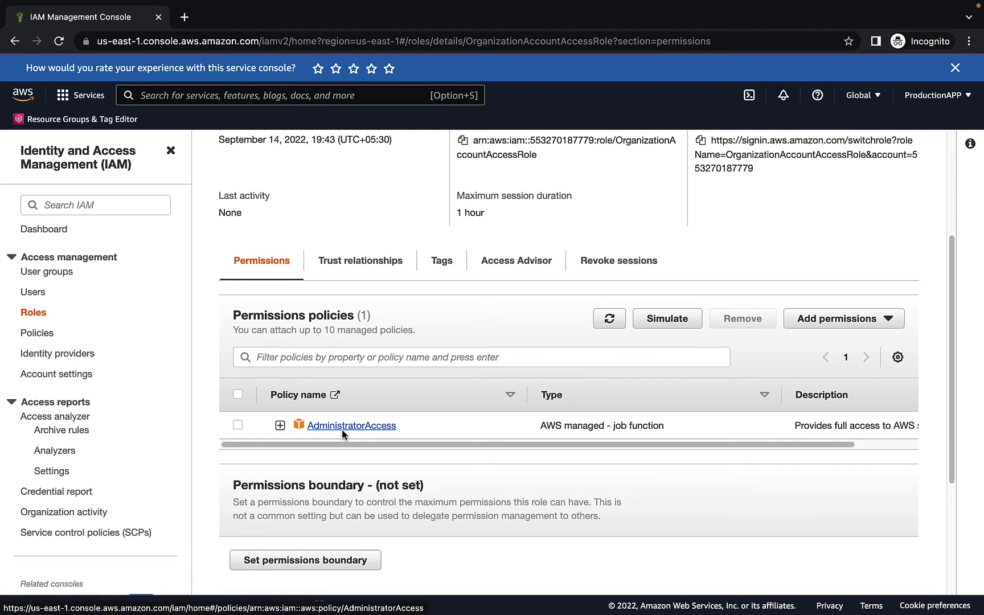
left_click(359, 268)
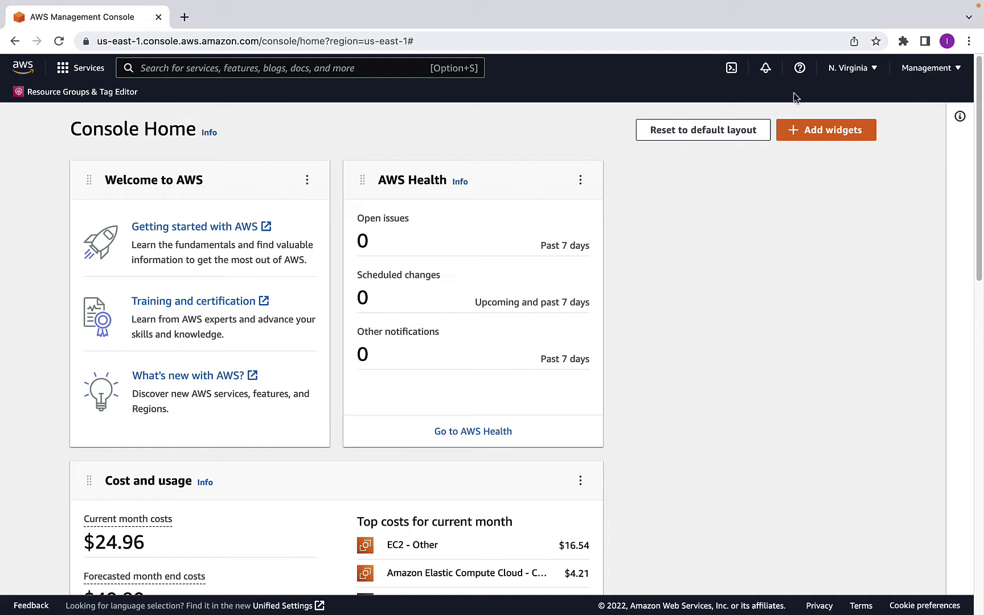
- Open IAM in the management account and view the summary and permissions of the first listed user
left_click(333, 67)
type("IAM")
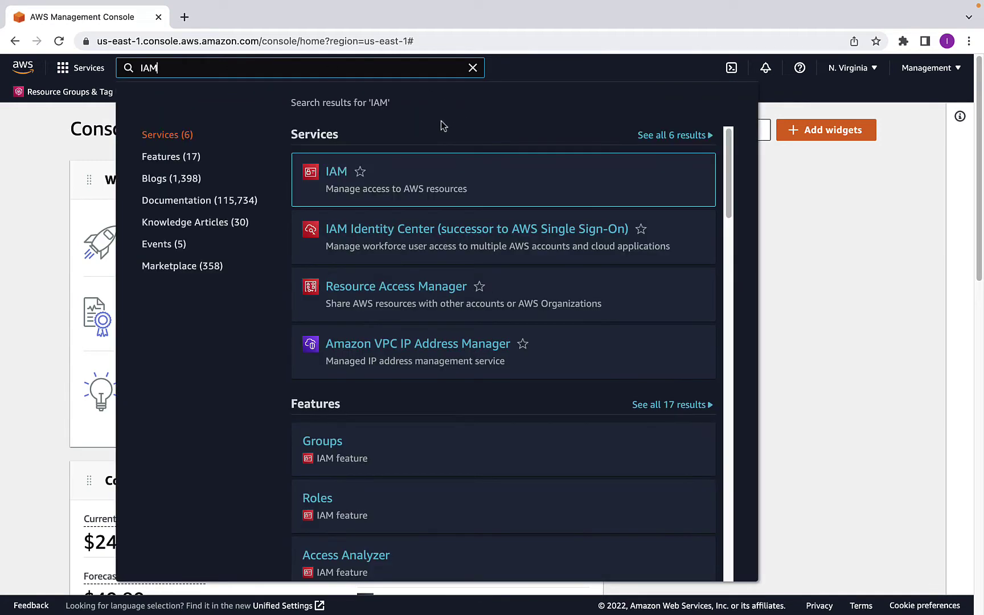
left_click(344, 169)
left_click(32, 267)
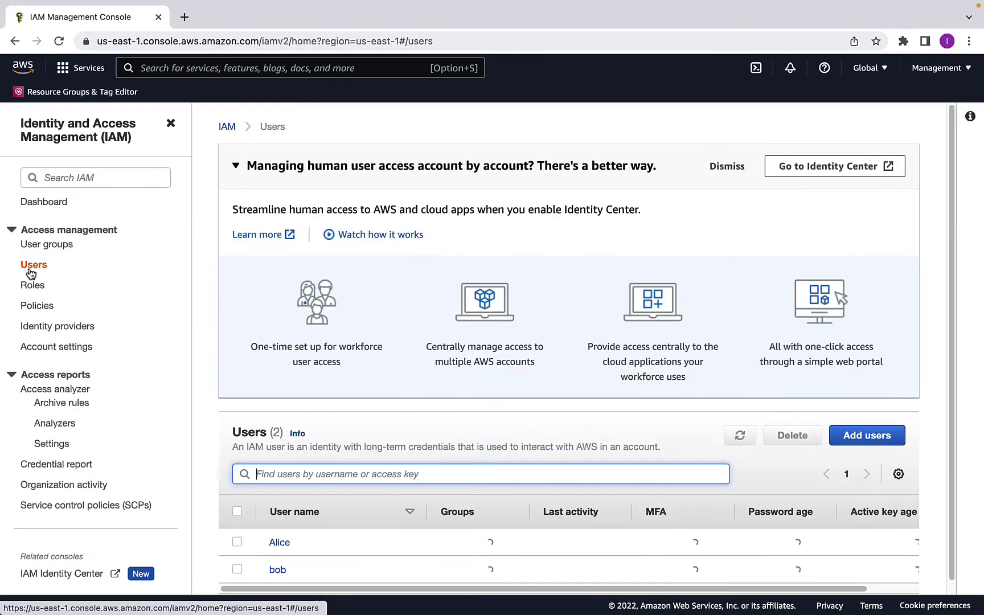
scroll(393, 501, "down", 1)
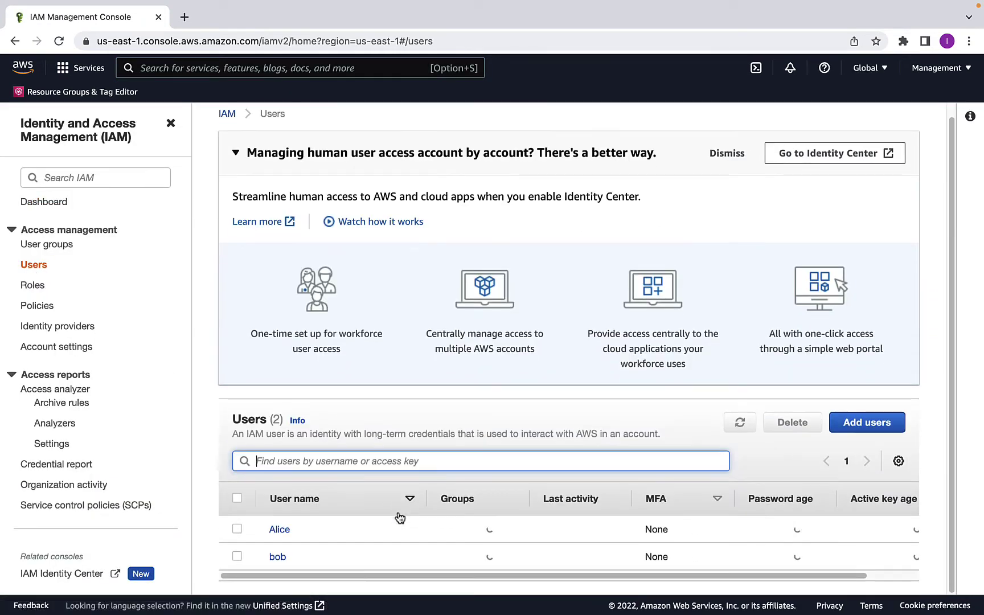
left_click(280, 538)
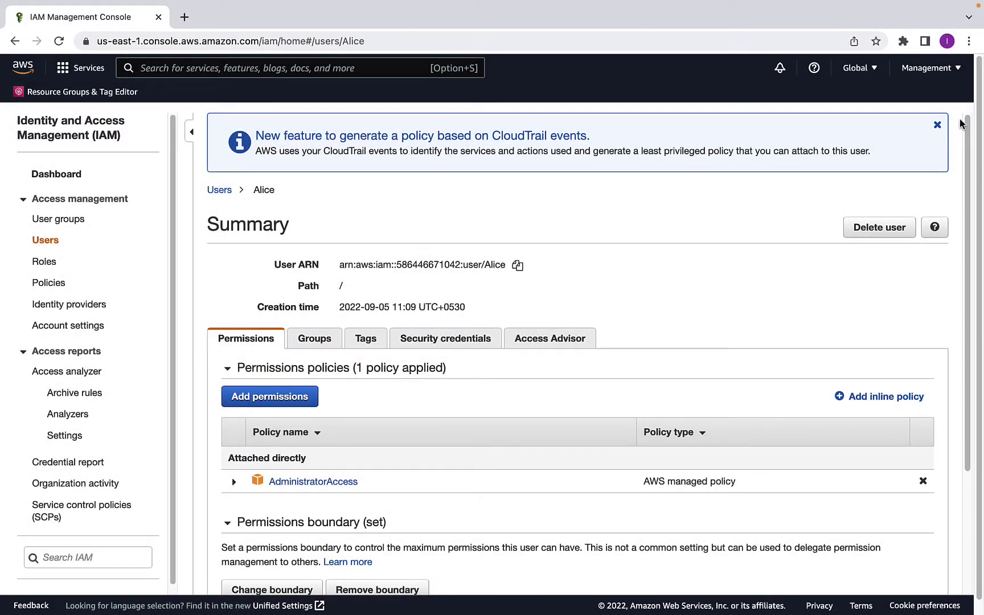
- Sign out of the management account and return to the console login with IAM user sign-in selected
left_click(946, 73)
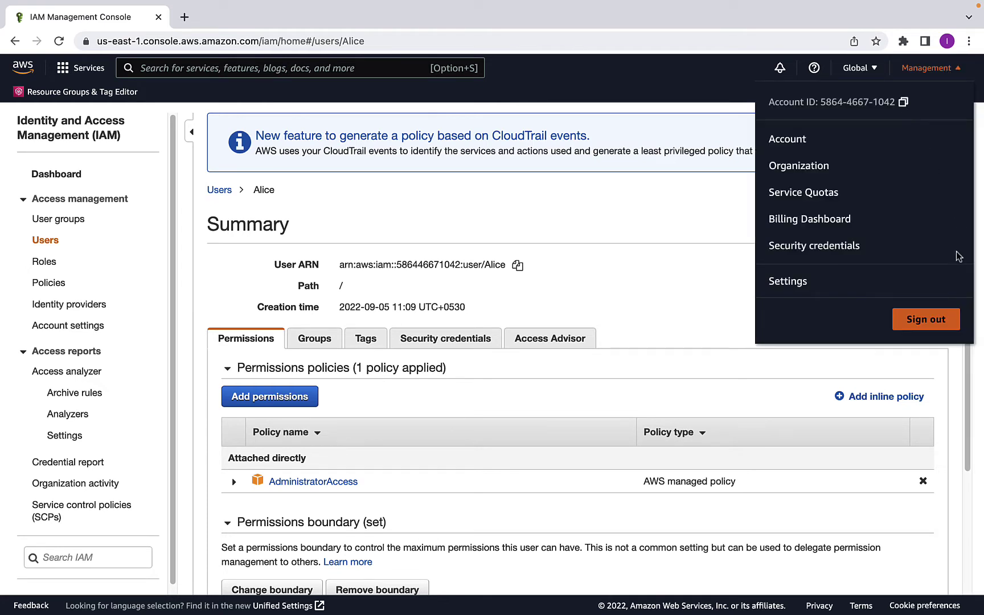
left_click(923, 321)
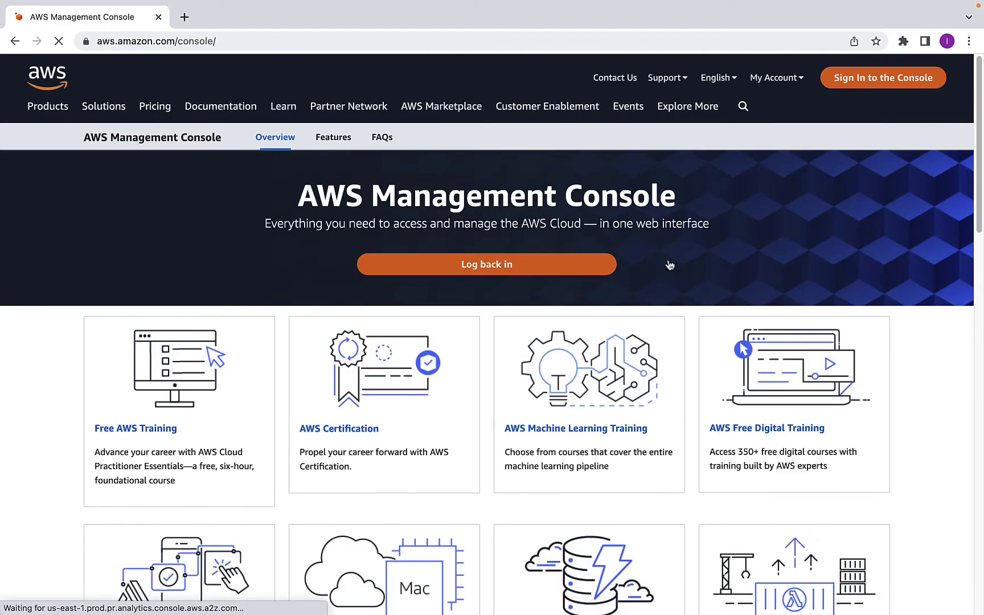
left_click(510, 266)
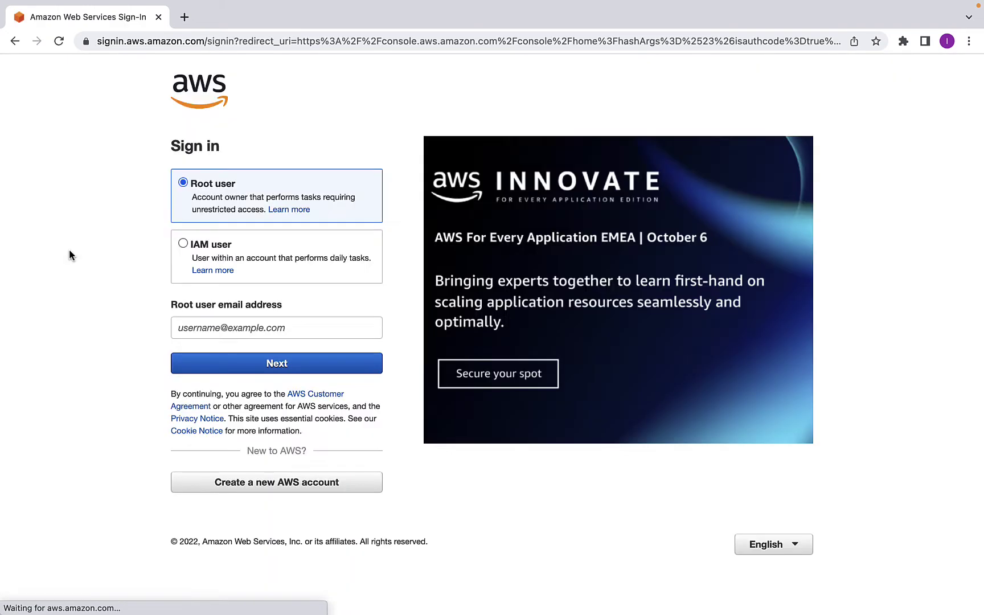
left_click(191, 244)
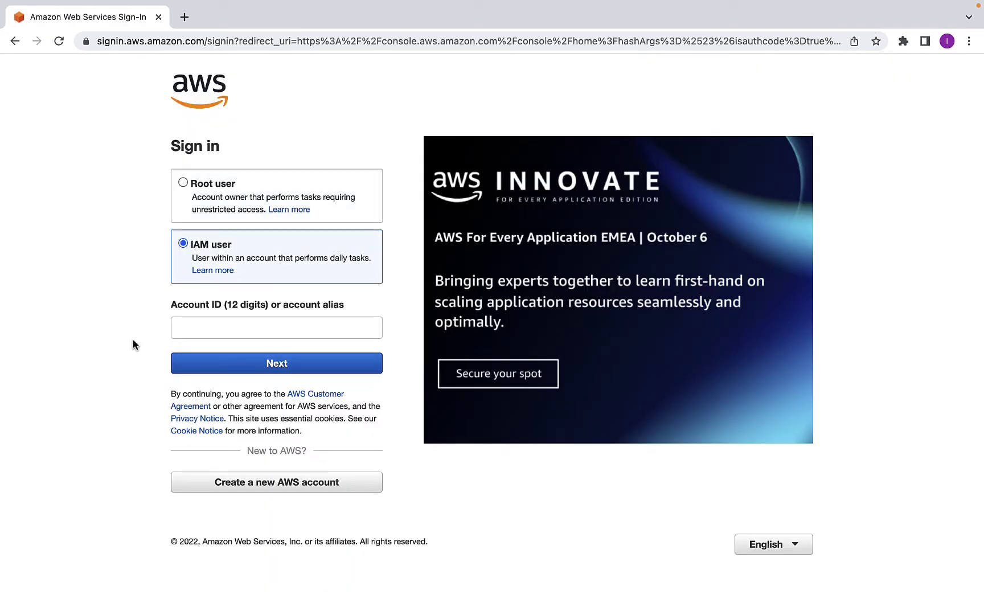
- Sign in as the IAM user, entering the management account ID and the IAM user name
left_click(220, 326)
type("586446671042")
left_click(287, 356)
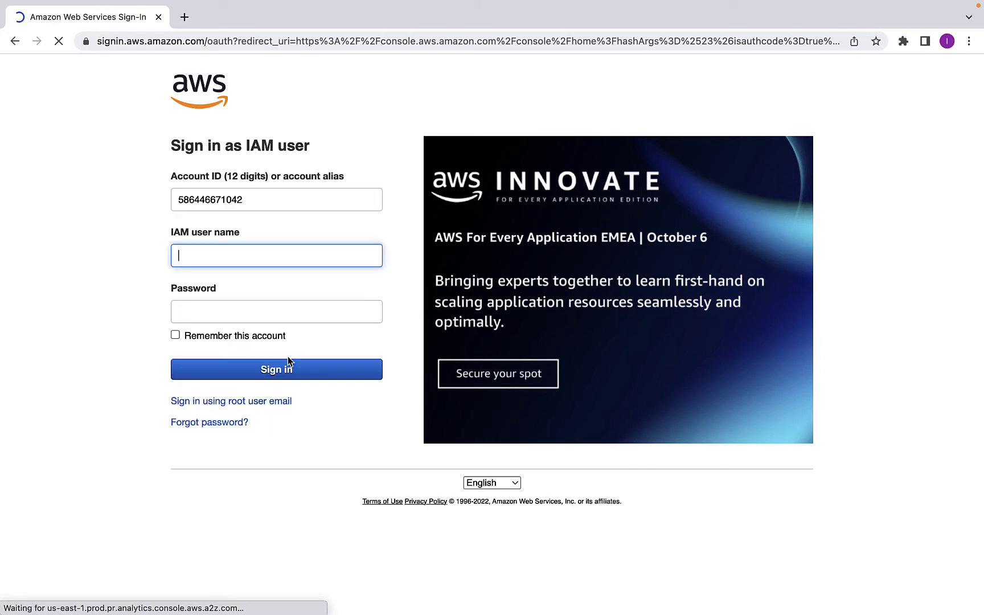
type("Alic")
type("e")
key("Return")
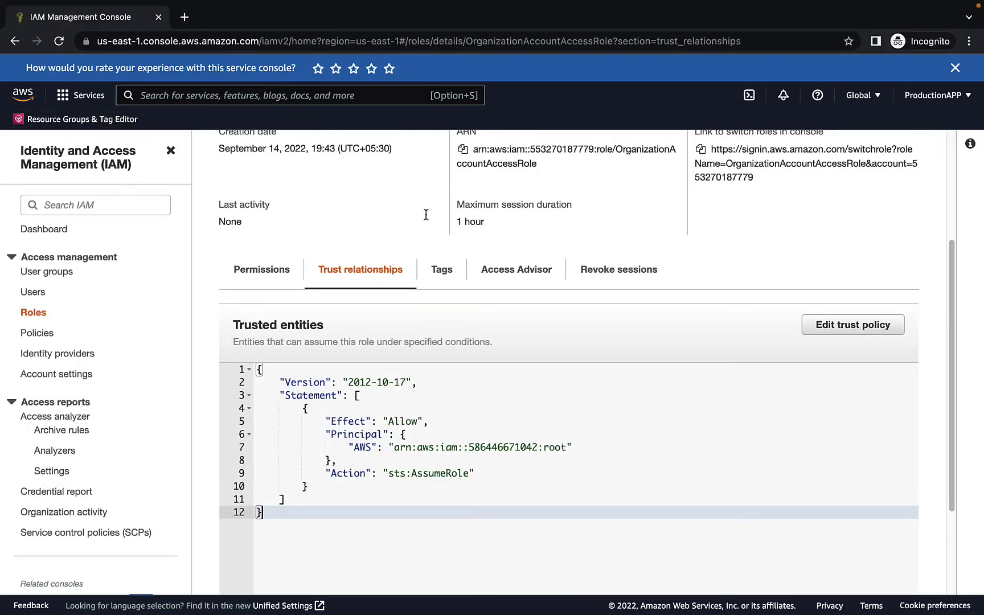
- Copy the account ID of the ProductionAPP account from the incognito window showing the role's trust policy
left_click(961, 101)
left_click(917, 130)
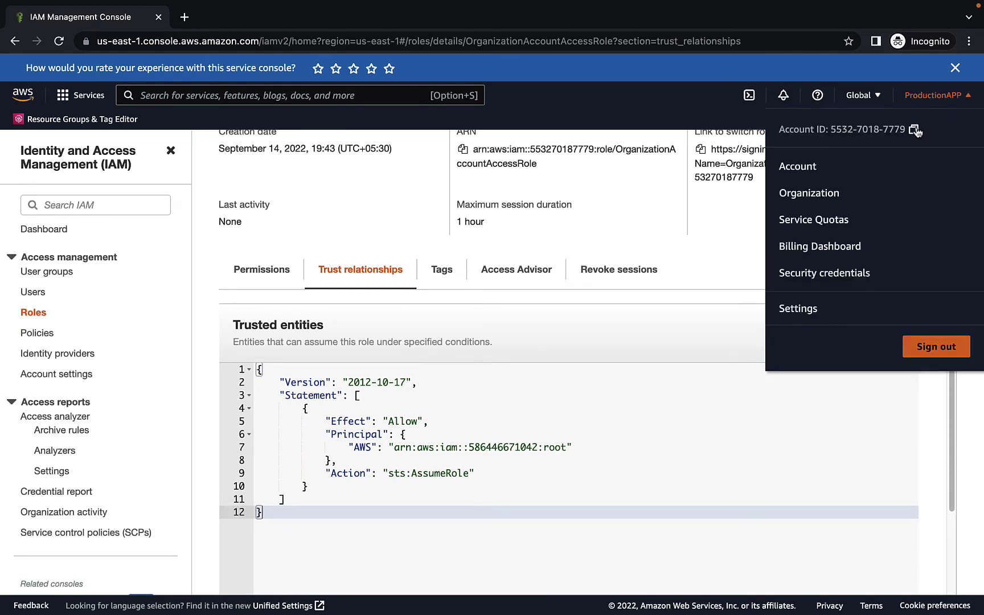
left_click(601, 236)
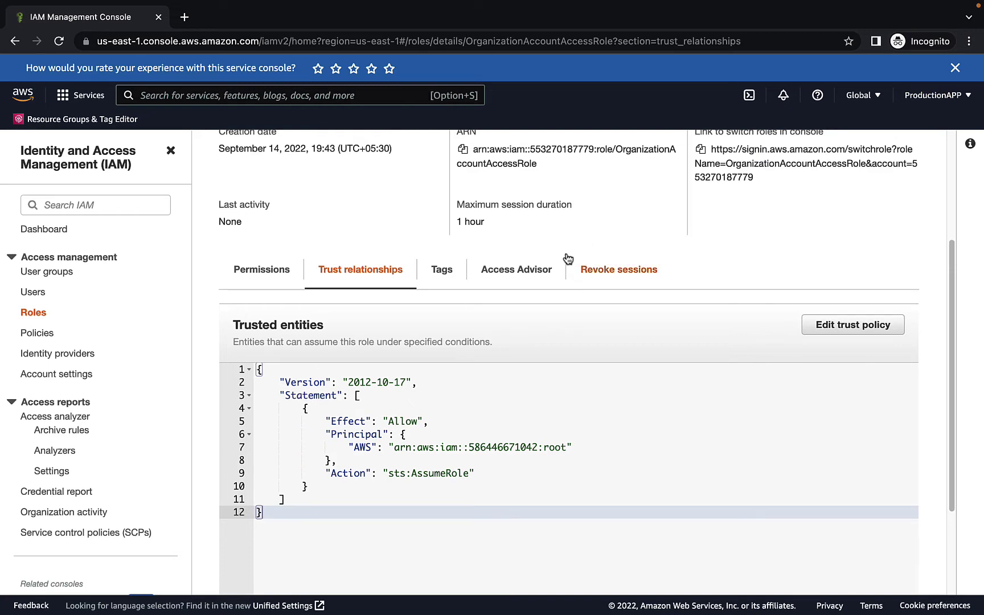
scroll(285, 236, "up", 5)
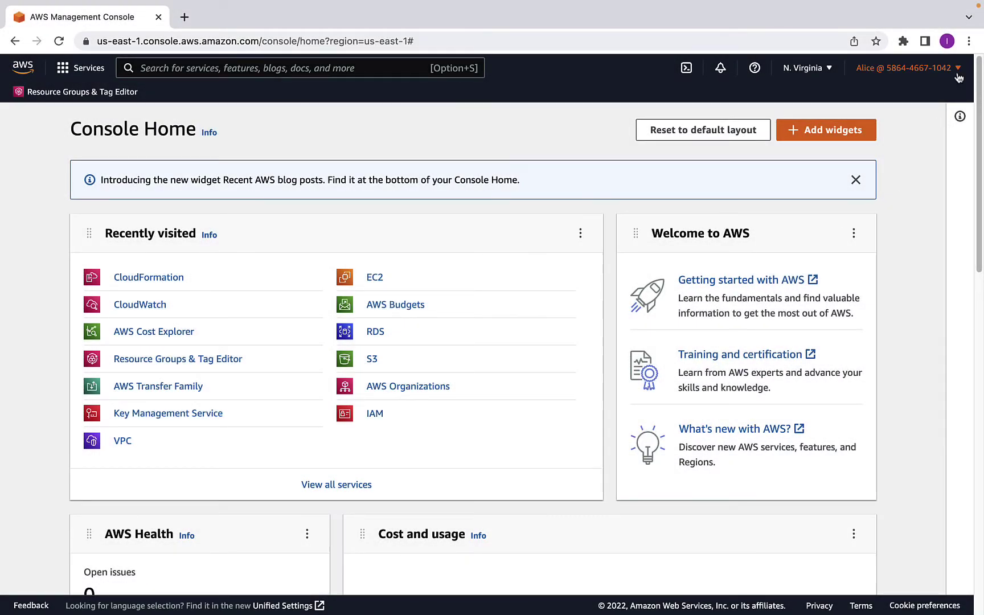
- Start switching roles as the IAM user, filling in the production account ID and the role OrganizationAccountAccessRole
left_click(957, 73)
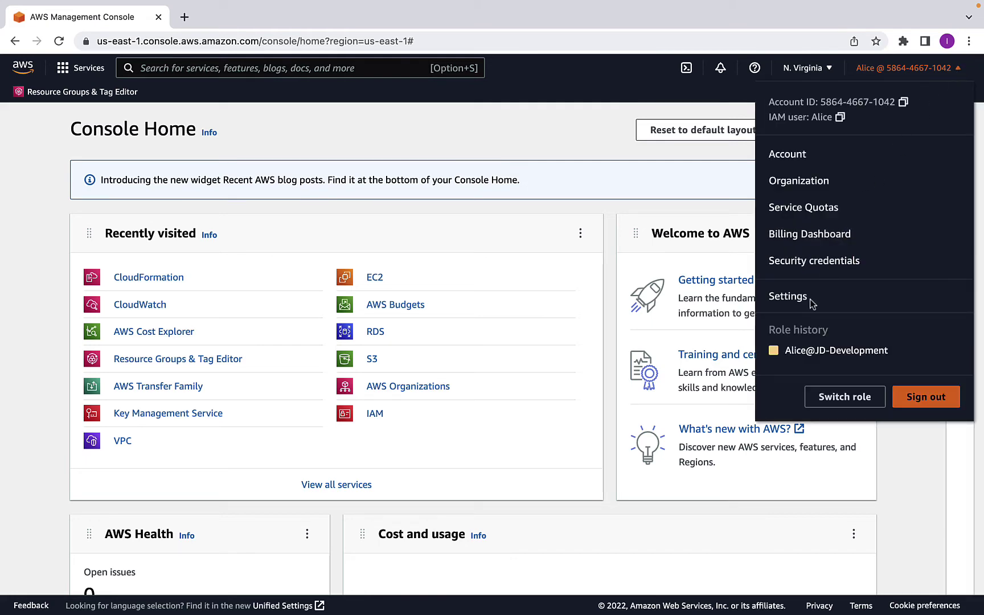
left_click(850, 407)
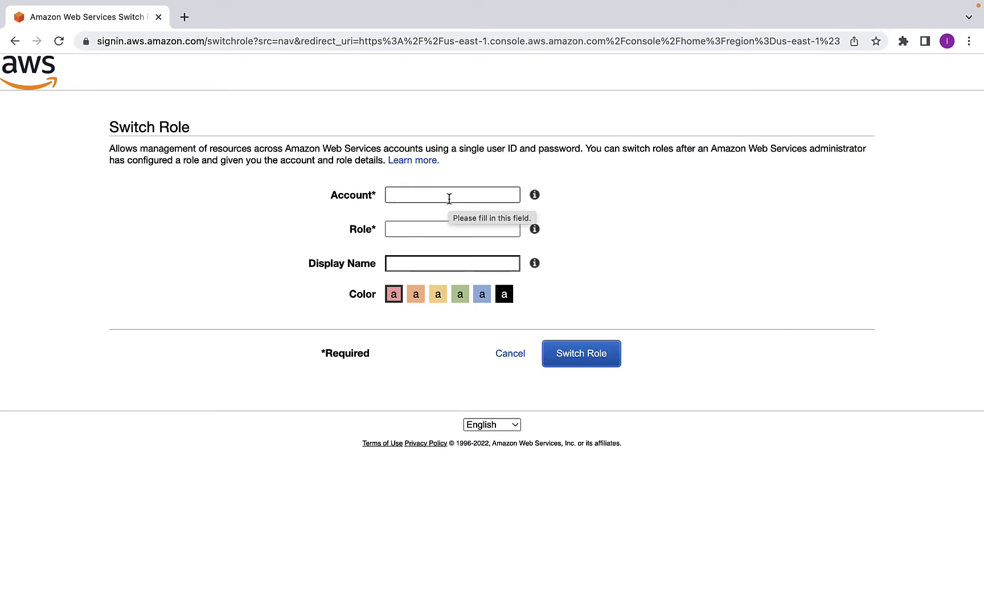
left_click(450, 199)
key("super+v")
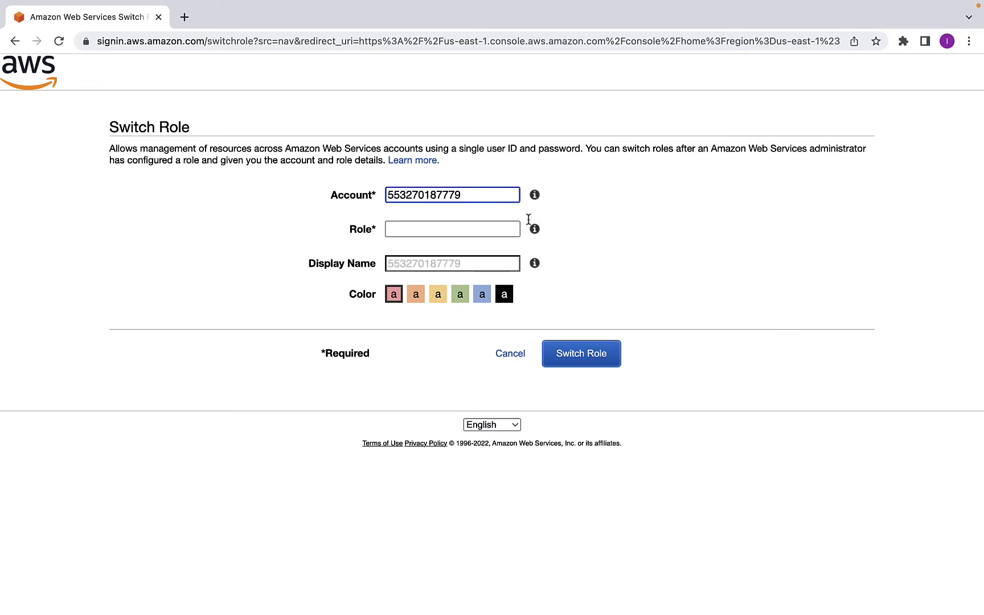
left_click(436, 226)
left_click(508, 262)
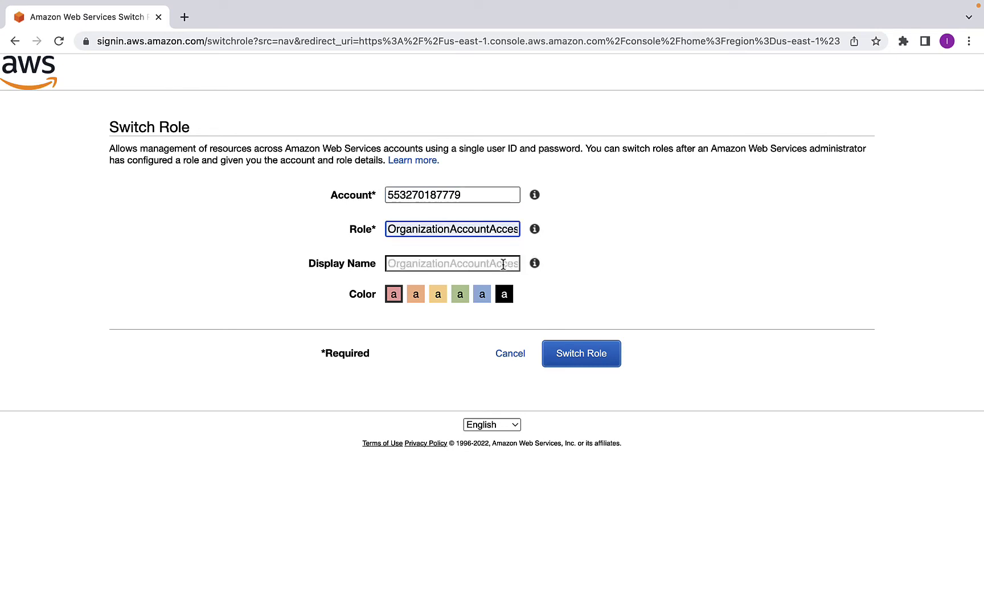
left_click(502, 264)
type("Alice")
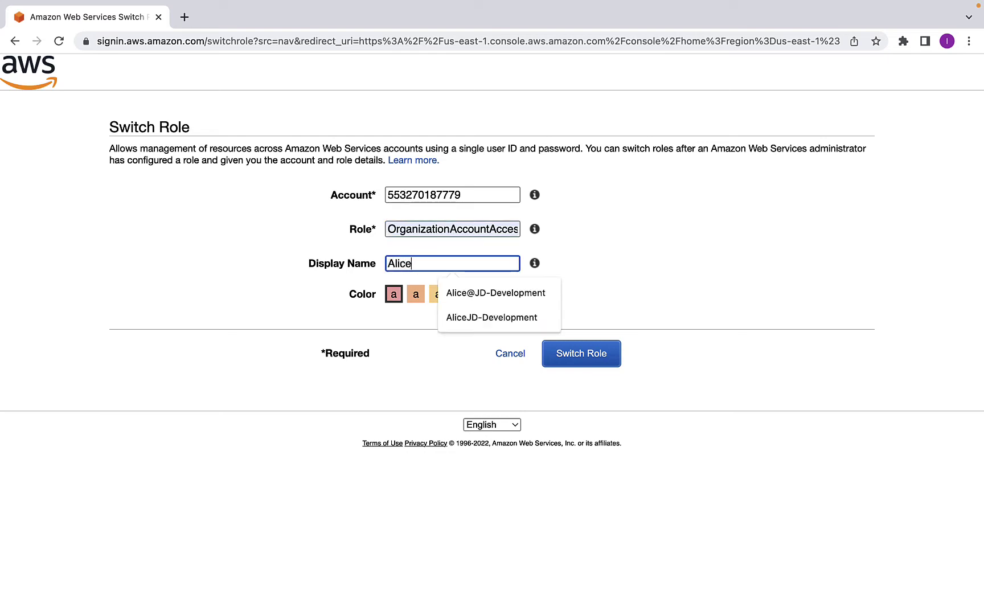
type("@Produc")
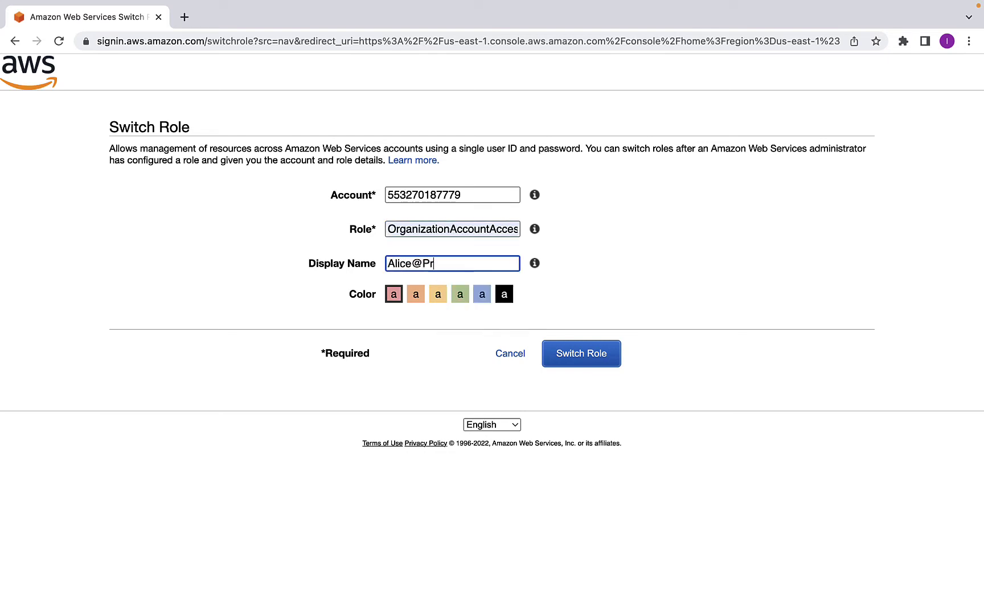
type("tion")
left_click(586, 350)
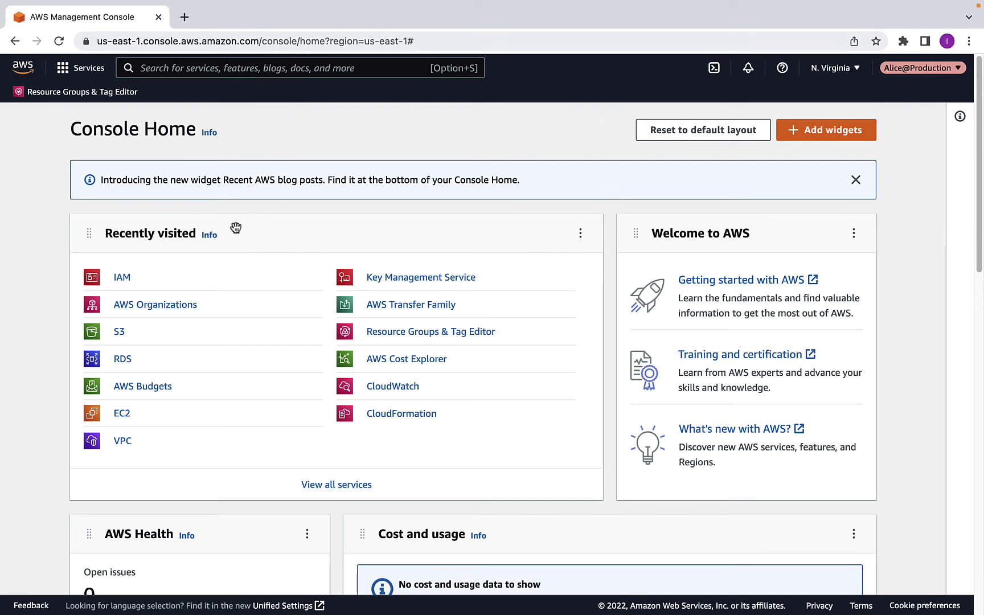
- Open AWS Organizations from the production role and check the organization details and currently active role
left_click(154, 304)
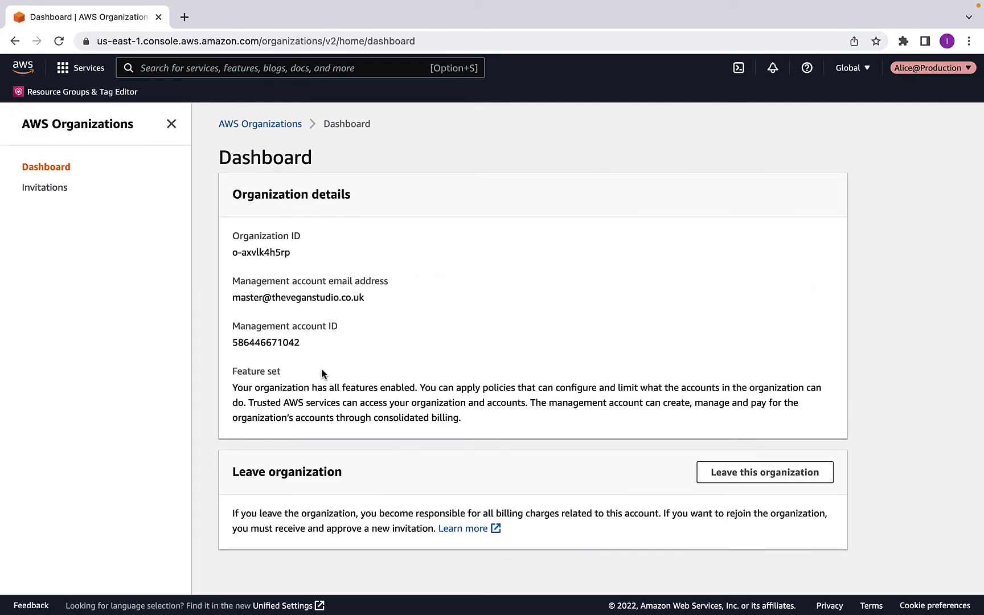
left_click(919, 69)
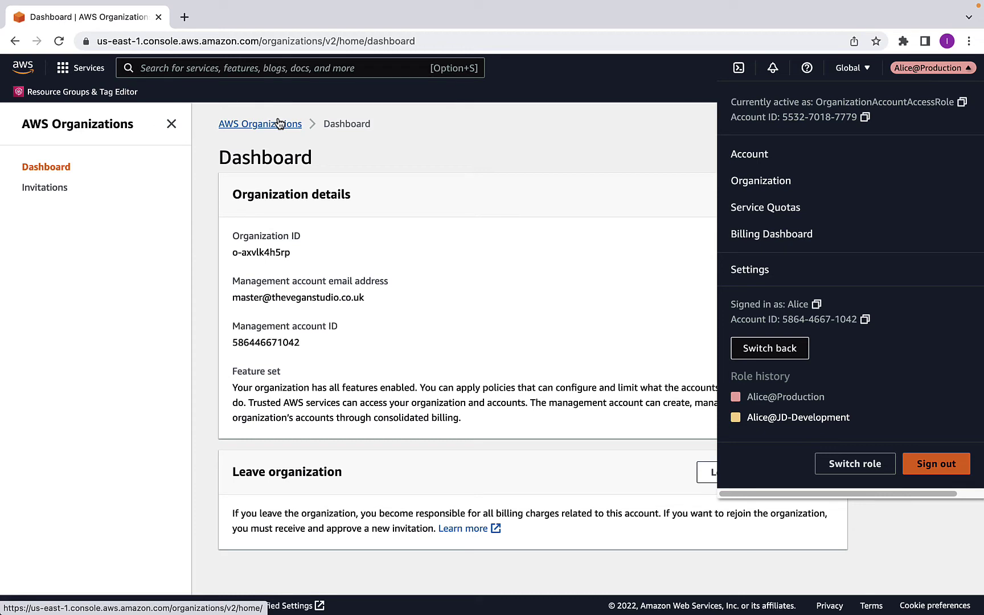
- Open the EC2 dashboard under the production role and check the resources in the US East (N. Virginia) Region
left_click(171, 69)
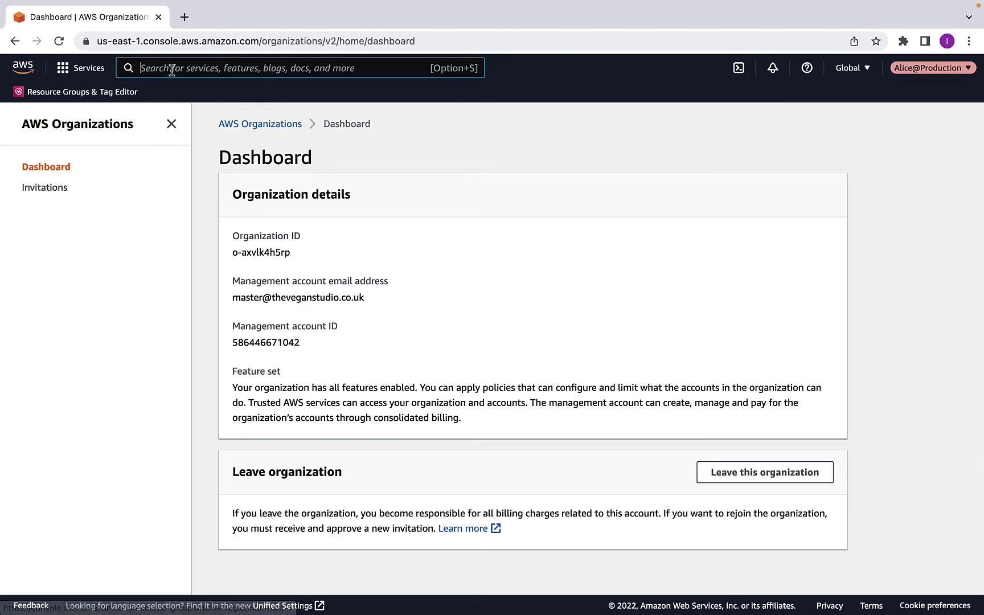
type("ec2")
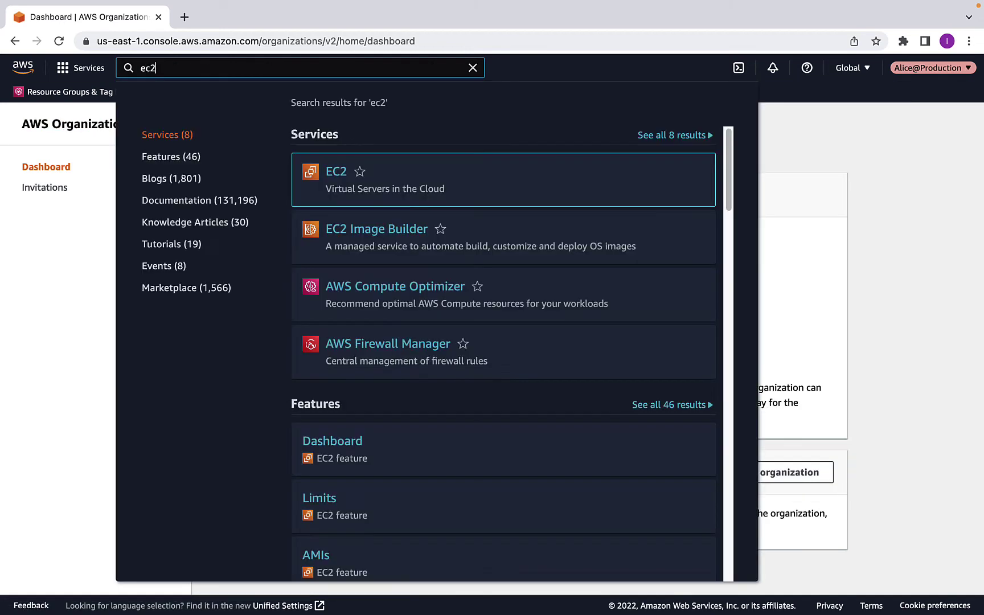
left_click(345, 170)
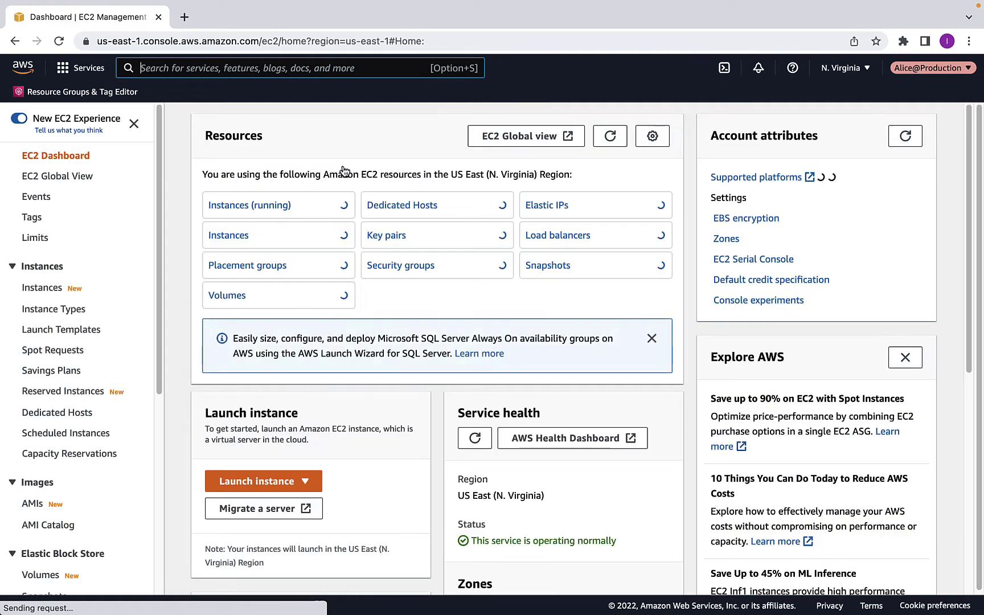
left_click(430, 269)
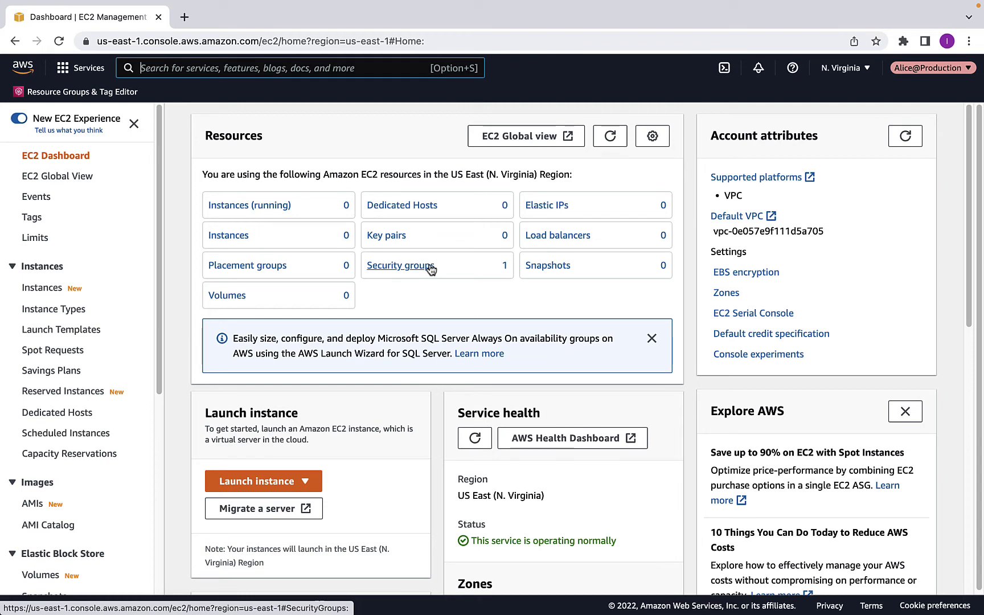
- Switch back from the production role to the management account's IAM user and return to Console Home
left_click(945, 72)
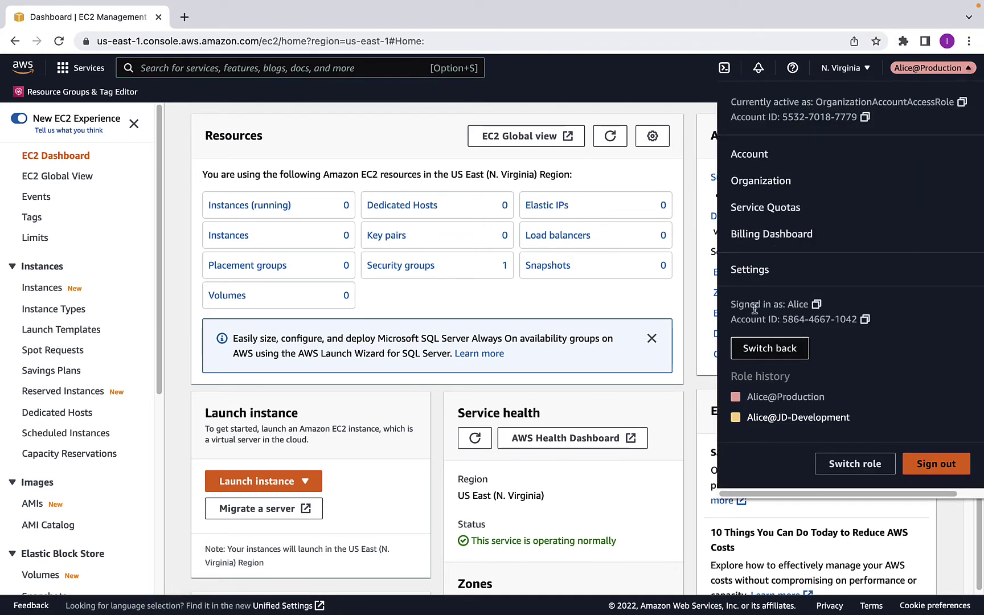
left_click(775, 361)
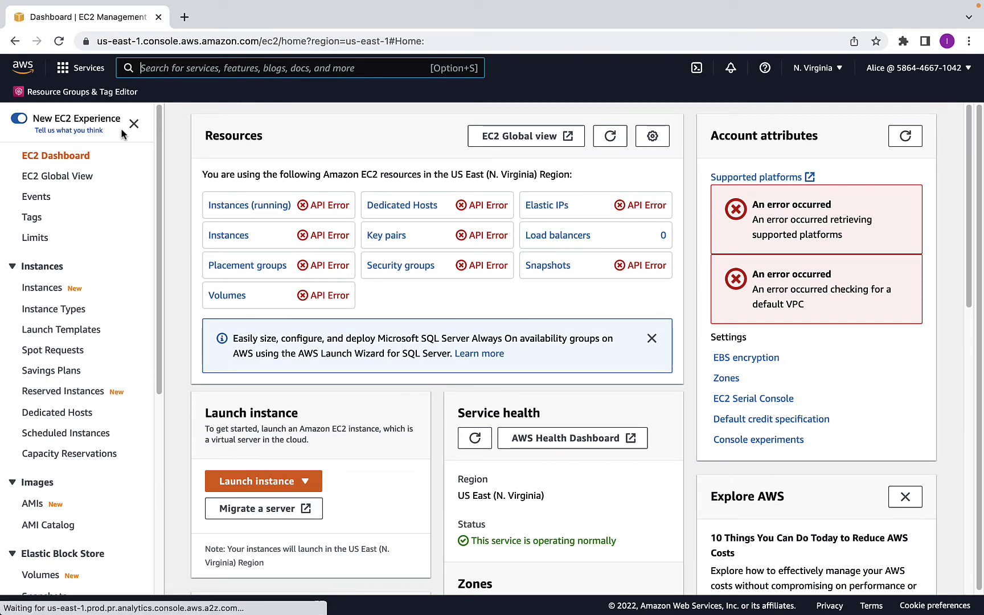
left_click(17, 73)
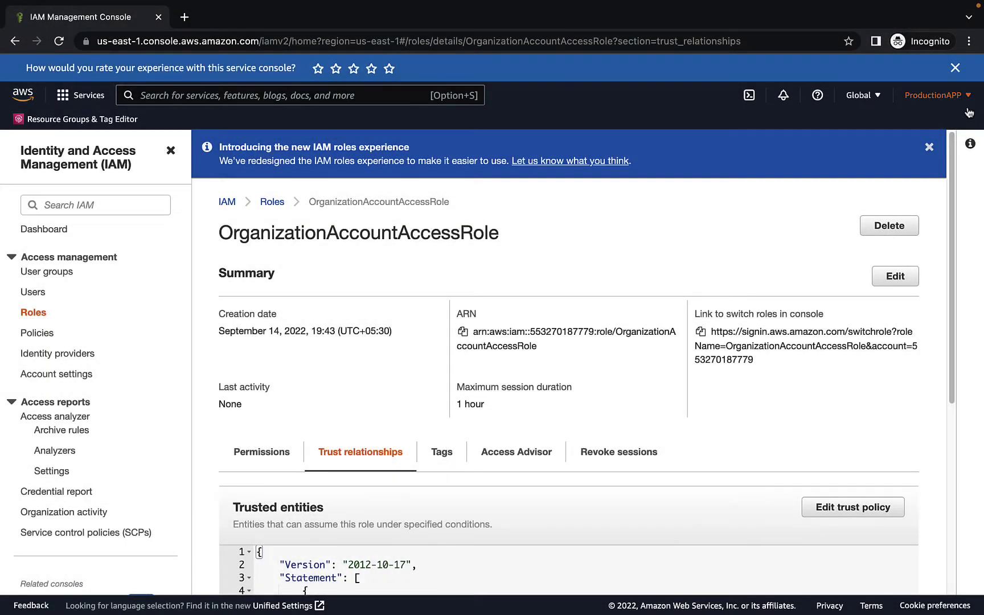
- In the incognito window, sign out of ProductionAPP and sign in as the development account's root user with its e-mail and password
left_click(969, 98)
left_click(916, 348)
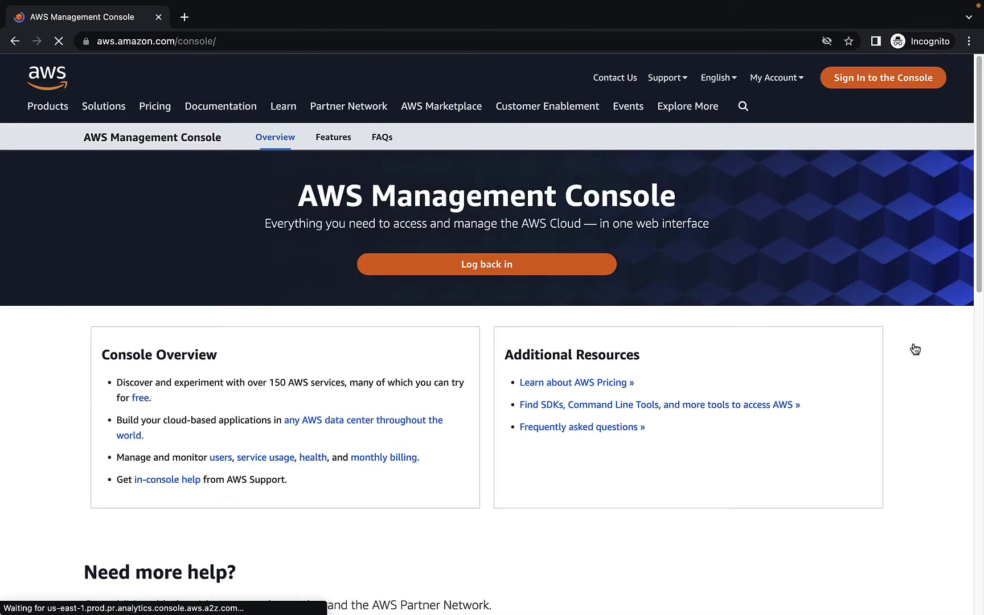
left_click(509, 273)
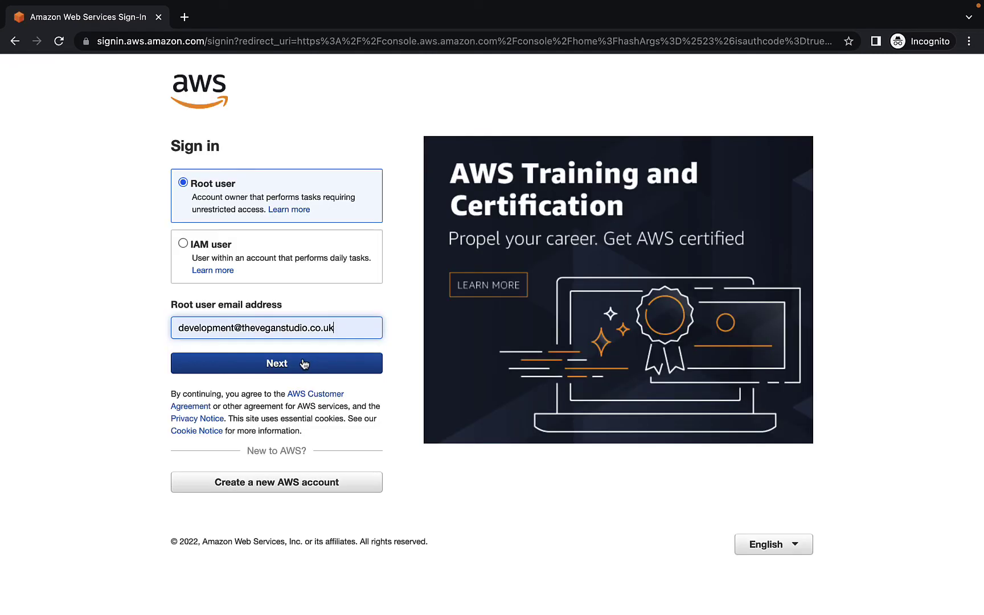
left_click(304, 363)
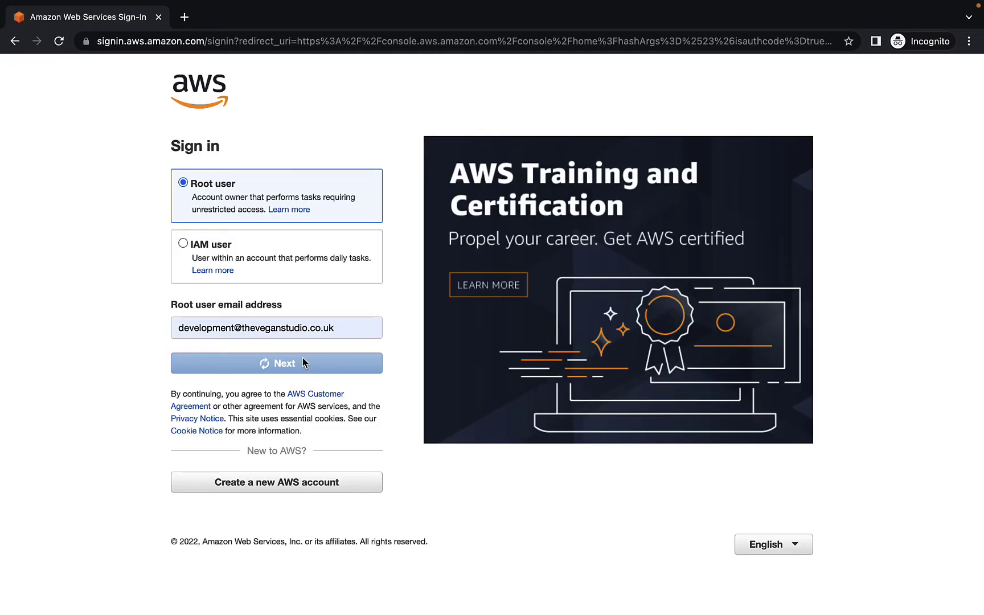
type("••••••••")
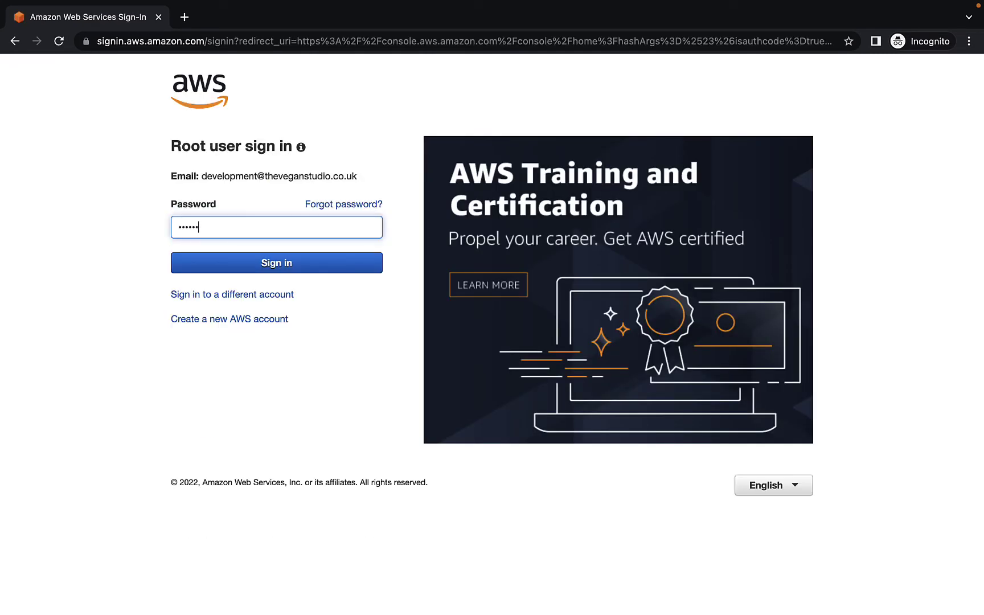
key("Return")
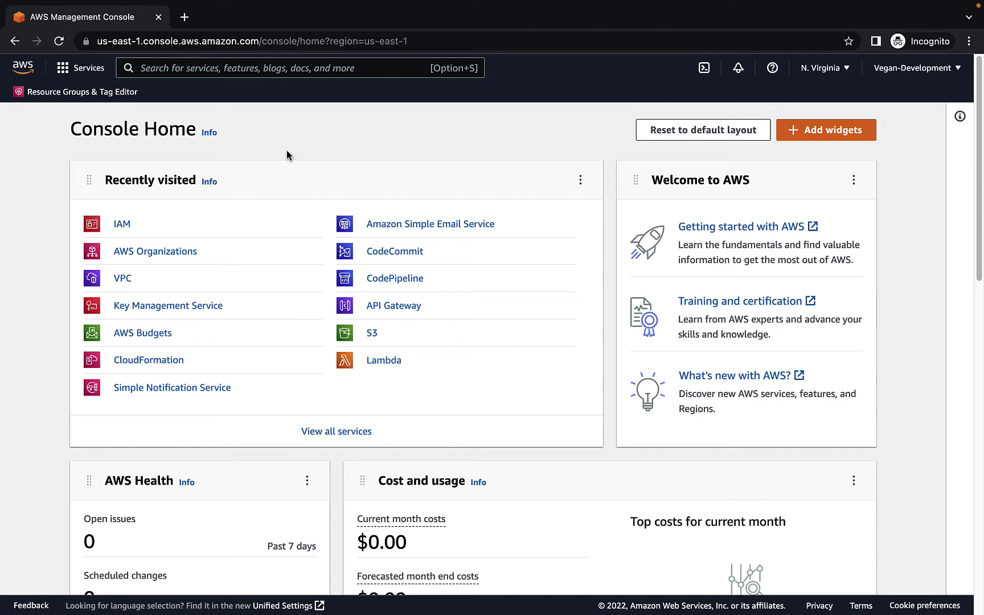
- Start creating an IAM role in the Vegan-Development account with Another AWS account as the trusted entity
left_click(120, 226)
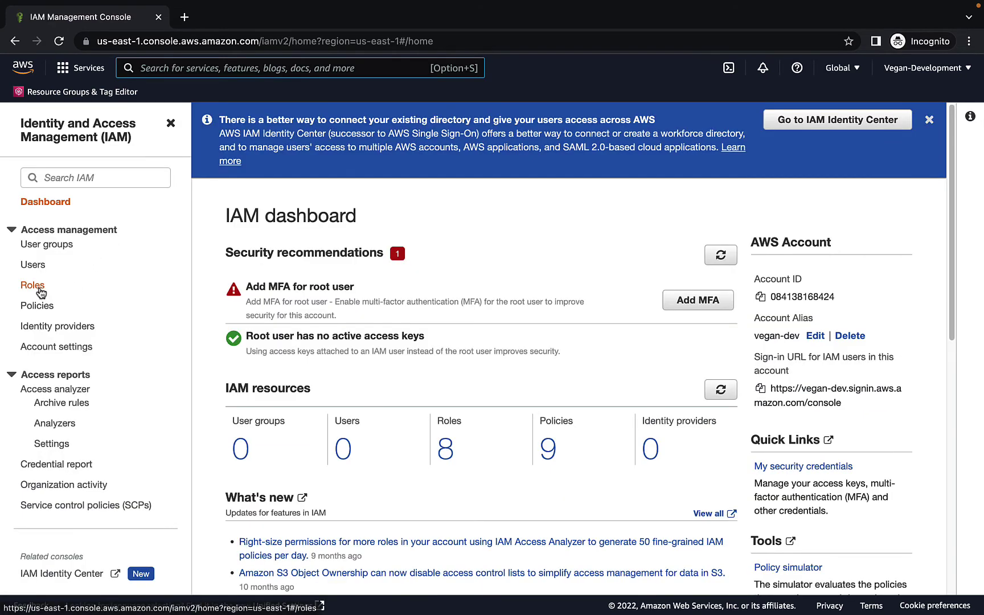
left_click(40, 291)
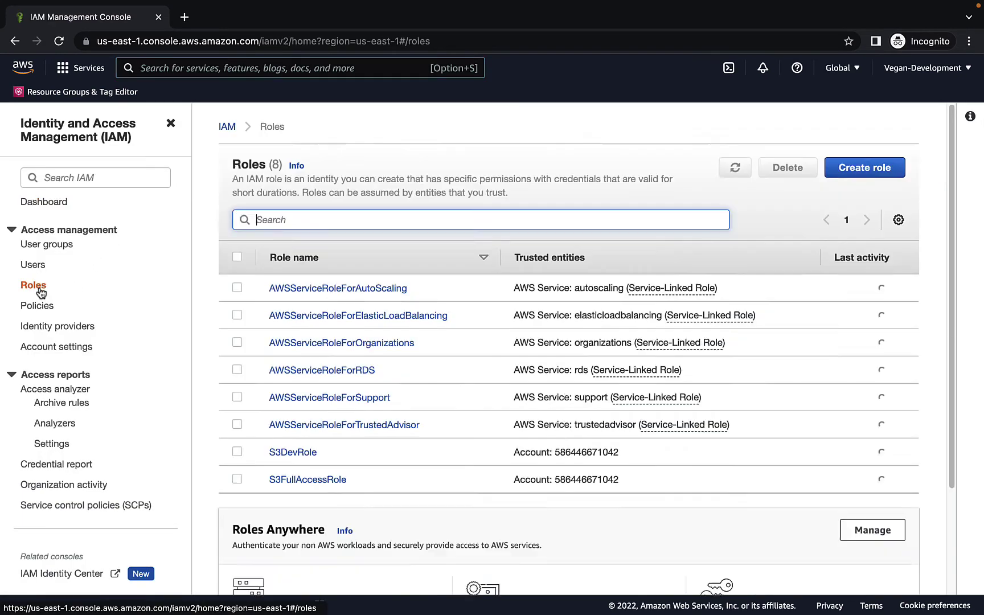
left_click(877, 206)
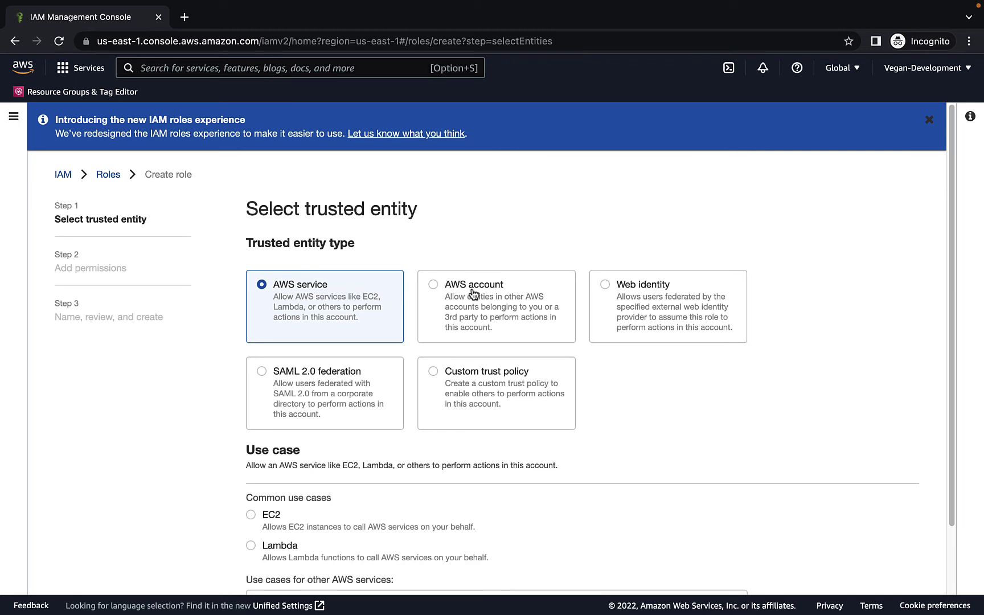
left_click(473, 294)
scroll(473, 296, "down", 3)
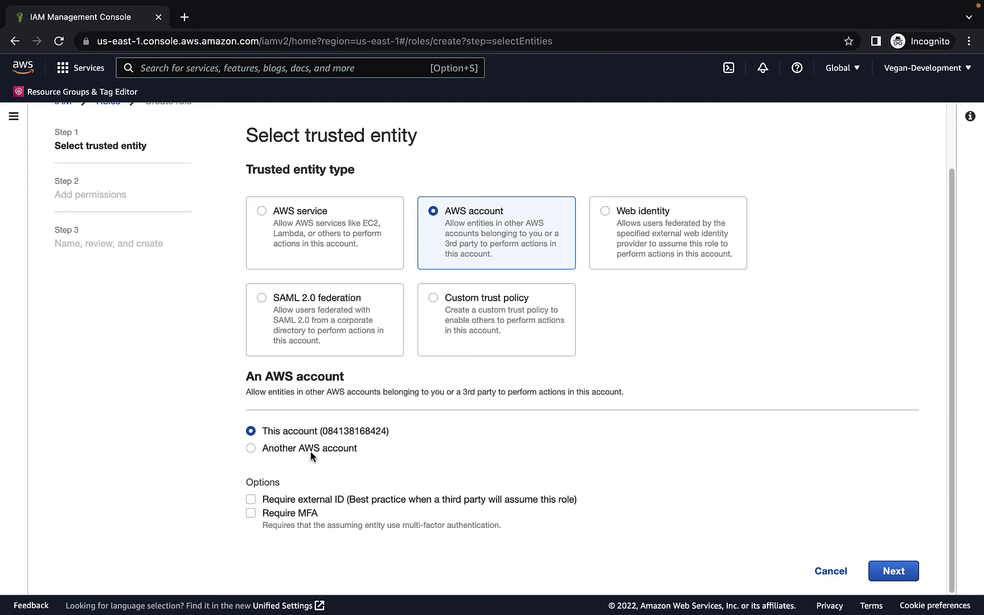
left_click(310, 451)
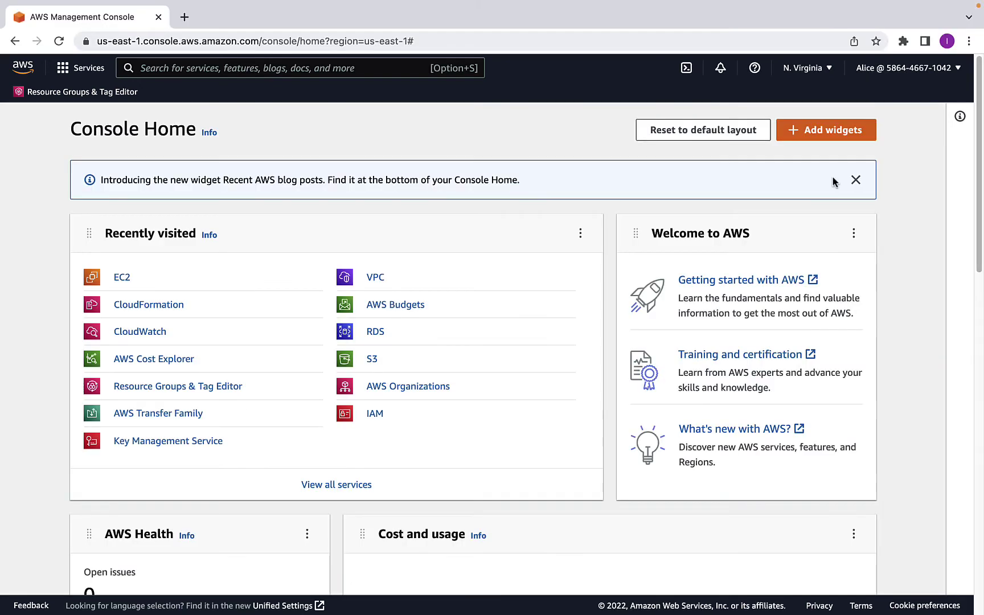
- Copy the management account ID from the IAM user's window, enter it as the role's trusted account and proceed to permissions
left_click(959, 73)
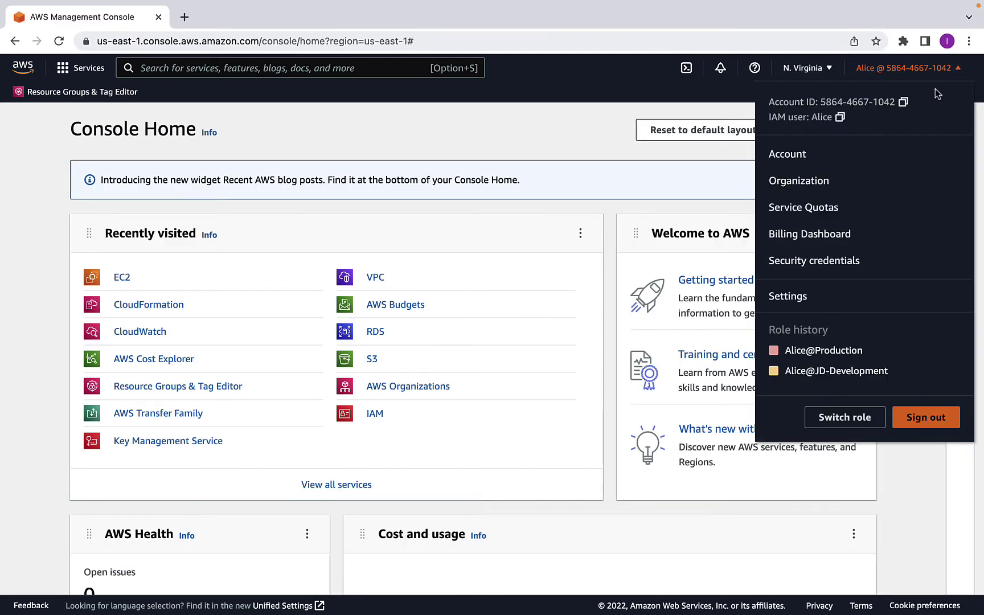
left_click(906, 104)
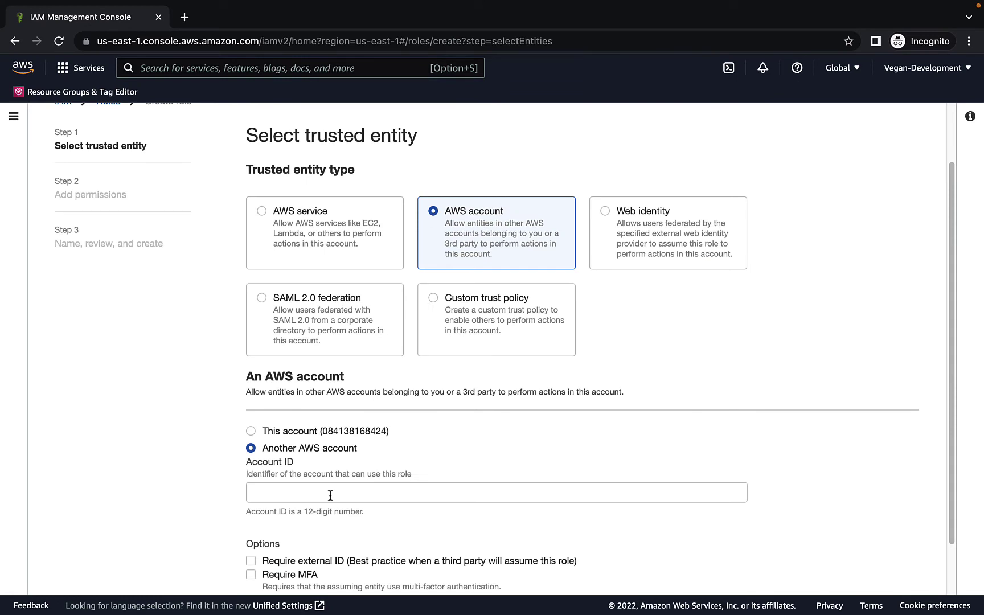
left_click(330, 495)
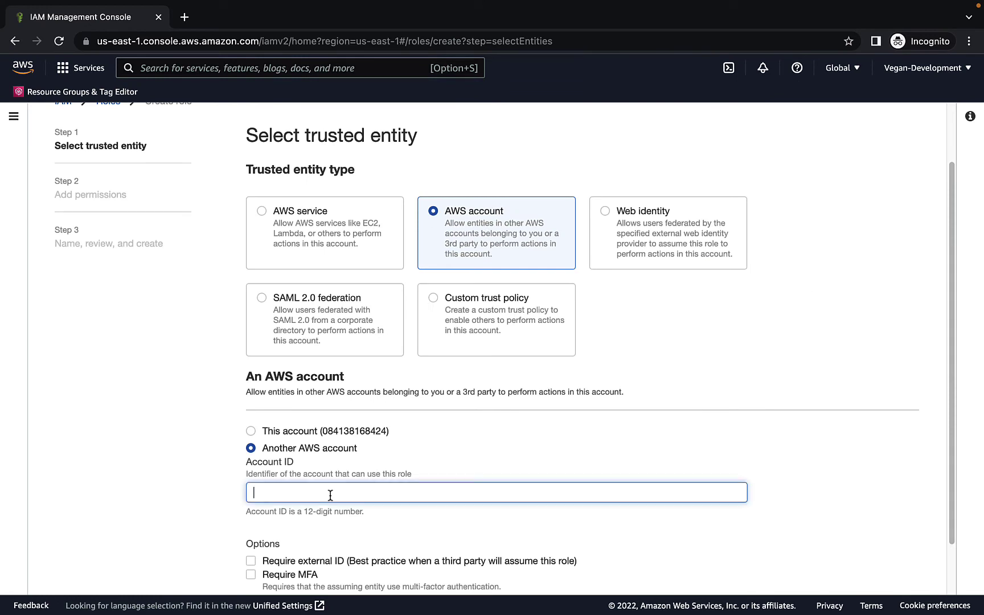
key("super+v")
scroll(347, 507, "down", 2)
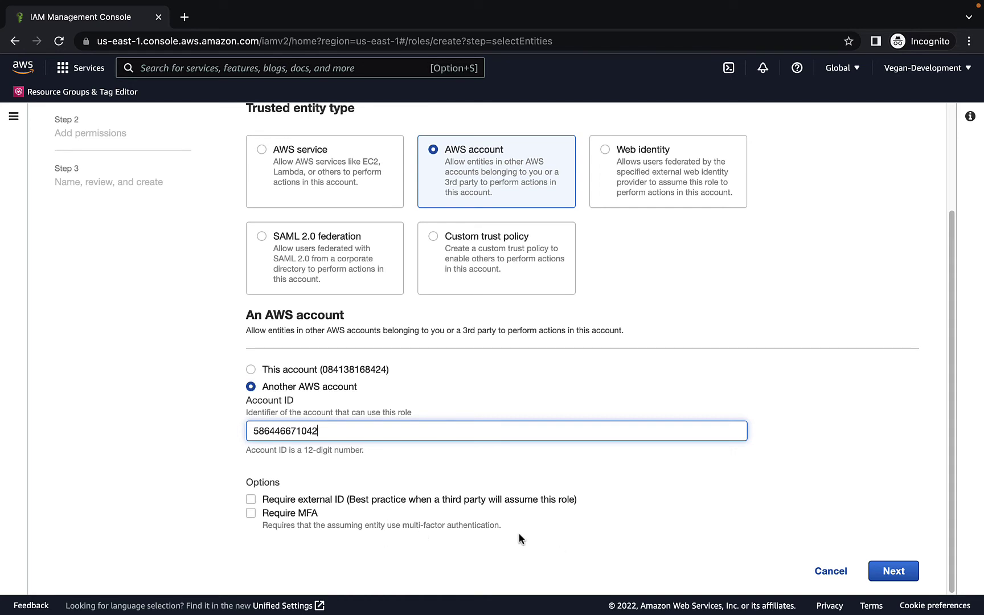
left_click(892, 573)
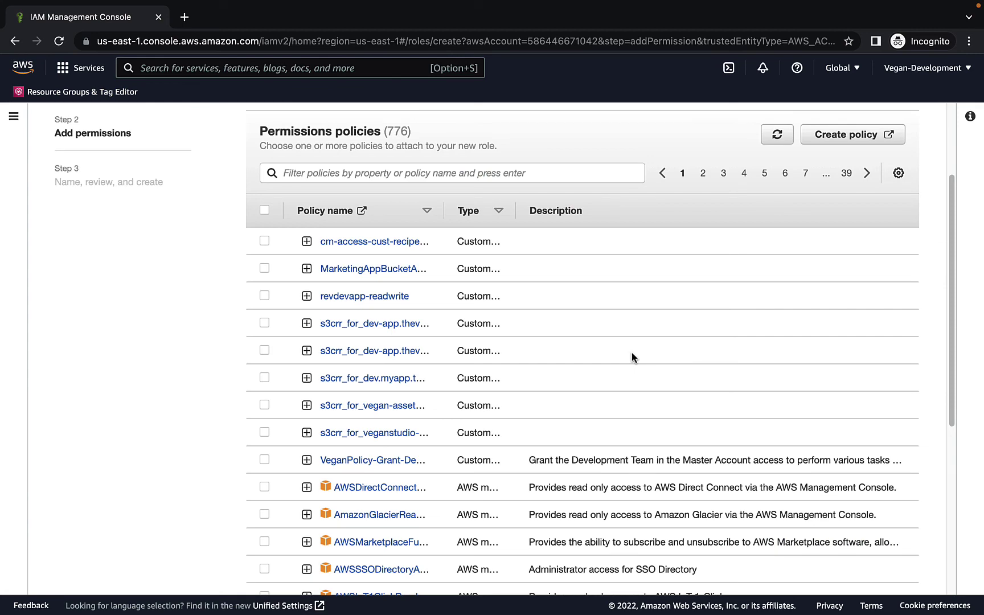
- Filter the permissions policies by "Administrator", attach AdministratorAccess to the new role and proceed to the review
scroll(631, 353, "up", 1)
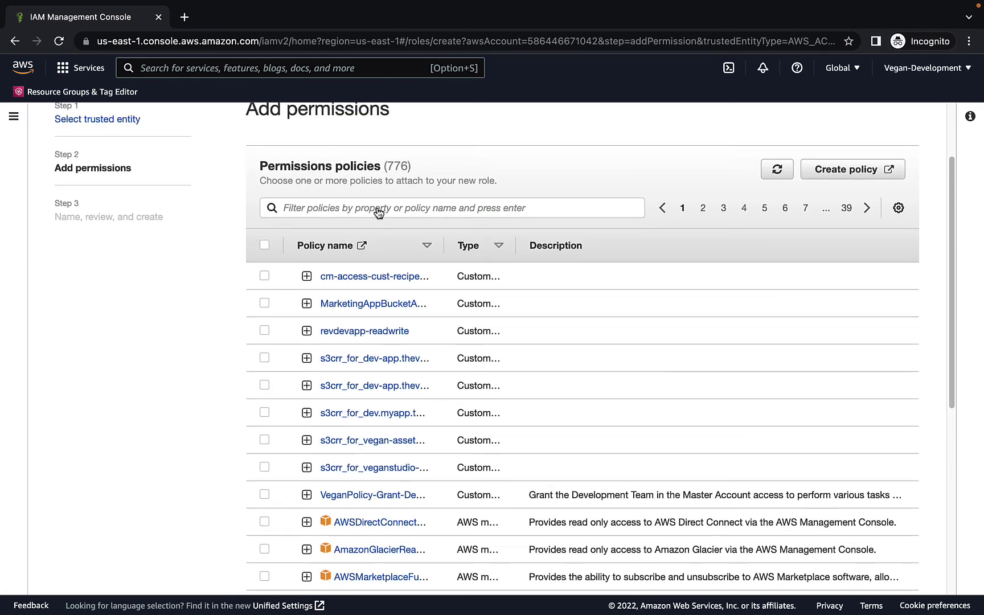
scroll(512, 347, "down", 6)
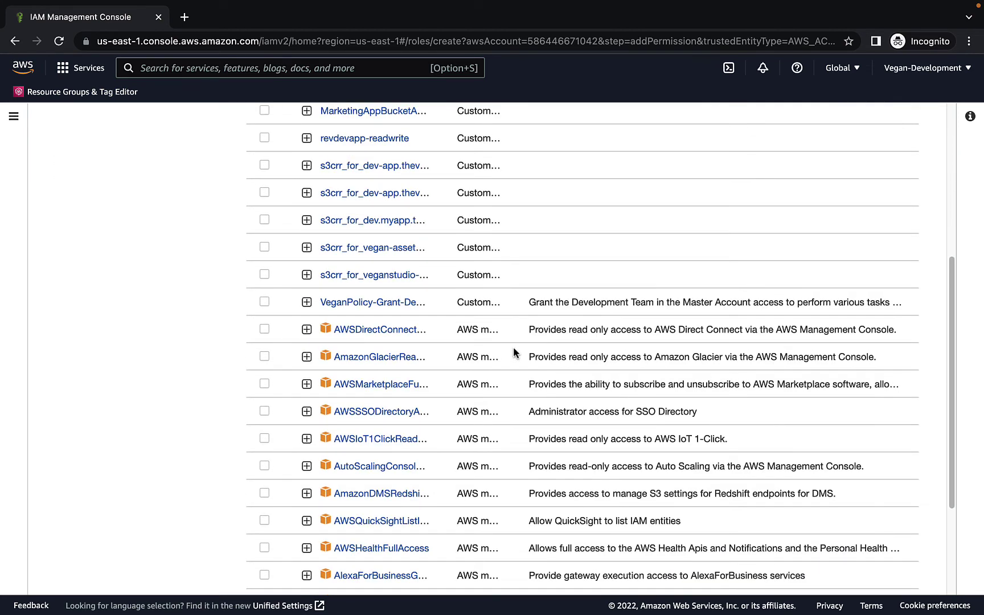
scroll(516, 351, "up", 5)
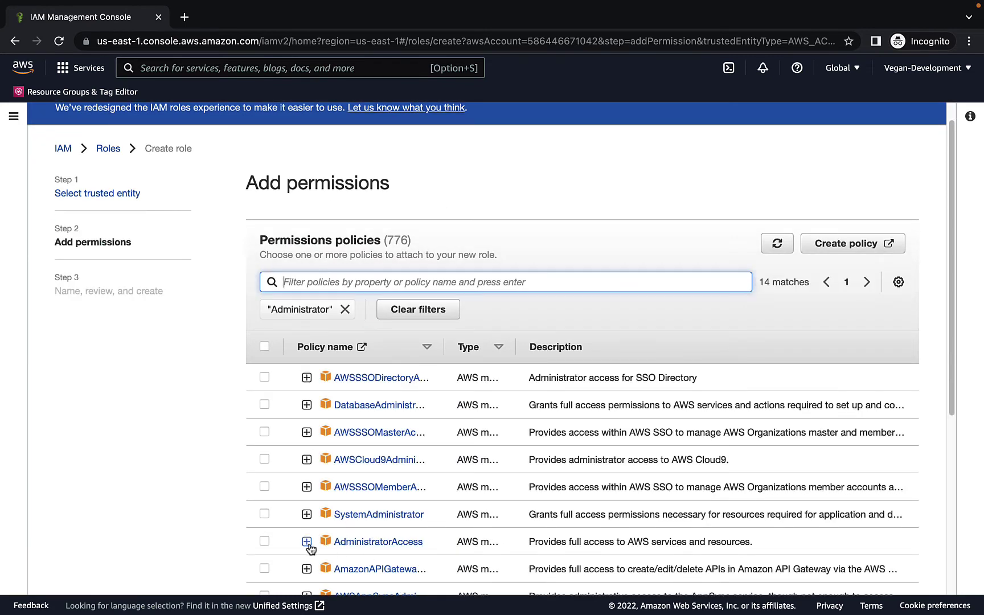
left_click(265, 543)
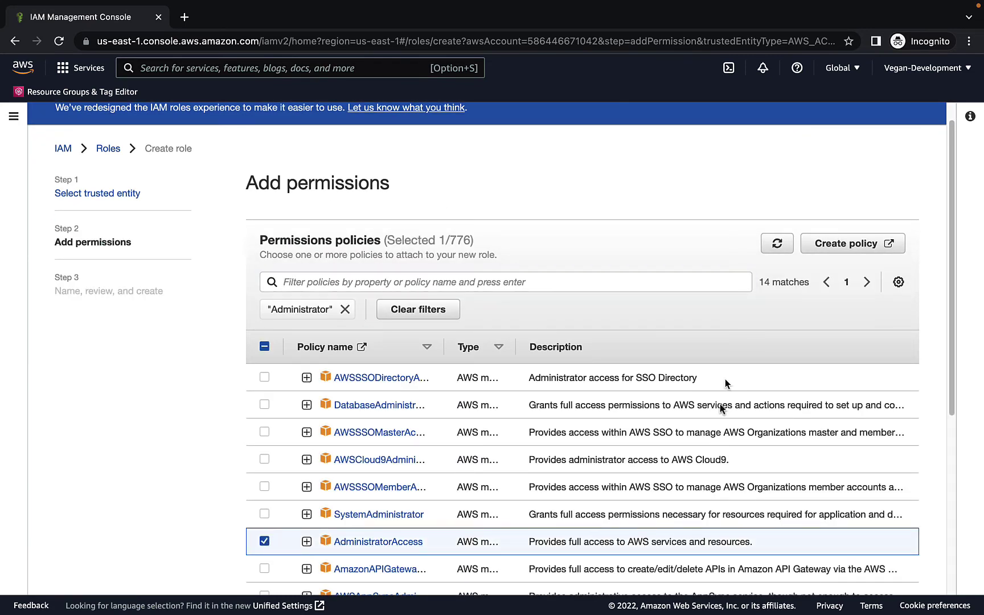
scroll(725, 381, "down", 5)
left_click(890, 571)
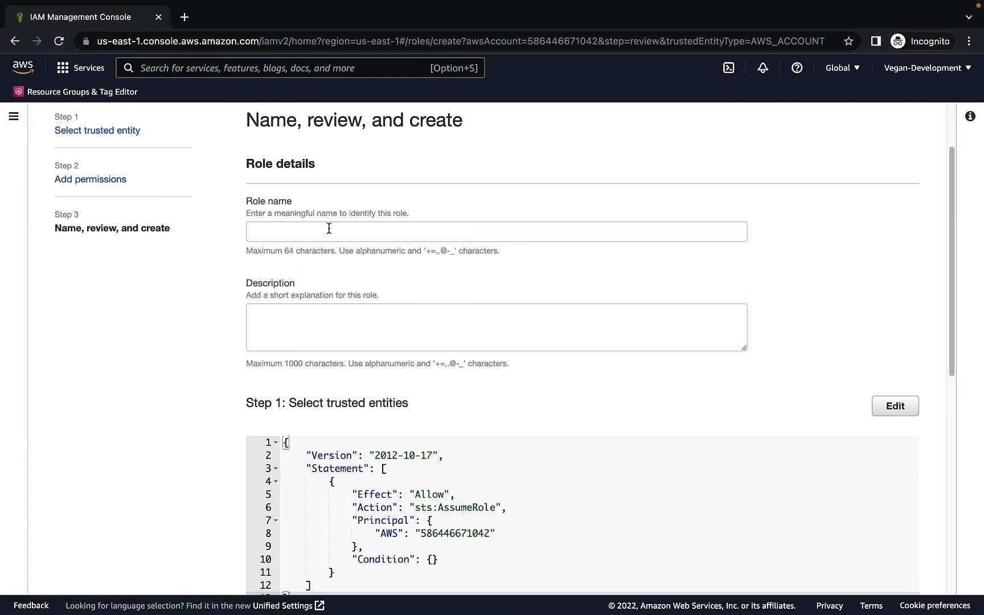
- Name the role OrganizationAccountAccessRole, review its trust policy and permissions, and create it
scroll(475, 314, "down", 5)
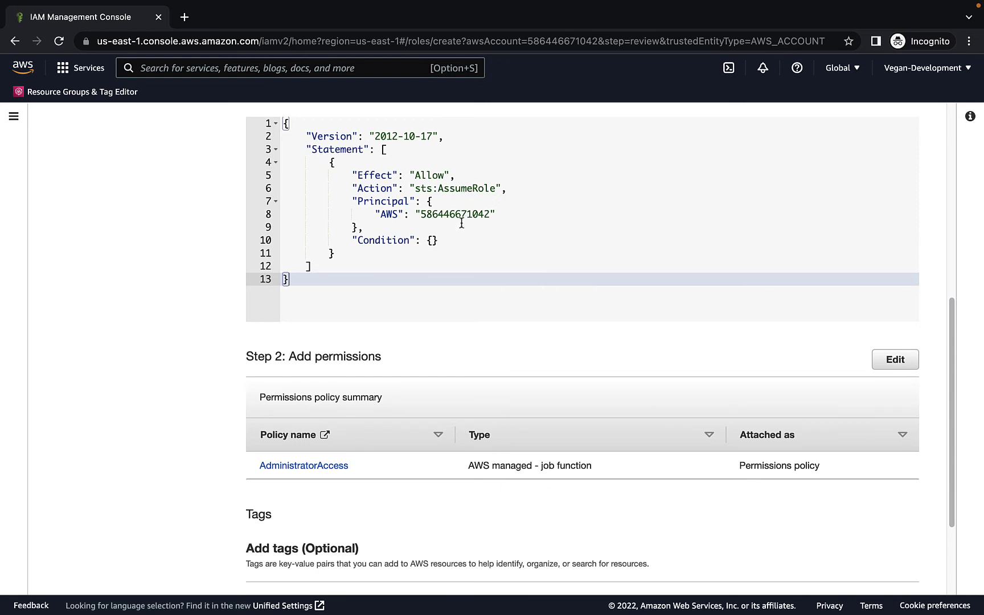
scroll(502, 273, "down", 2)
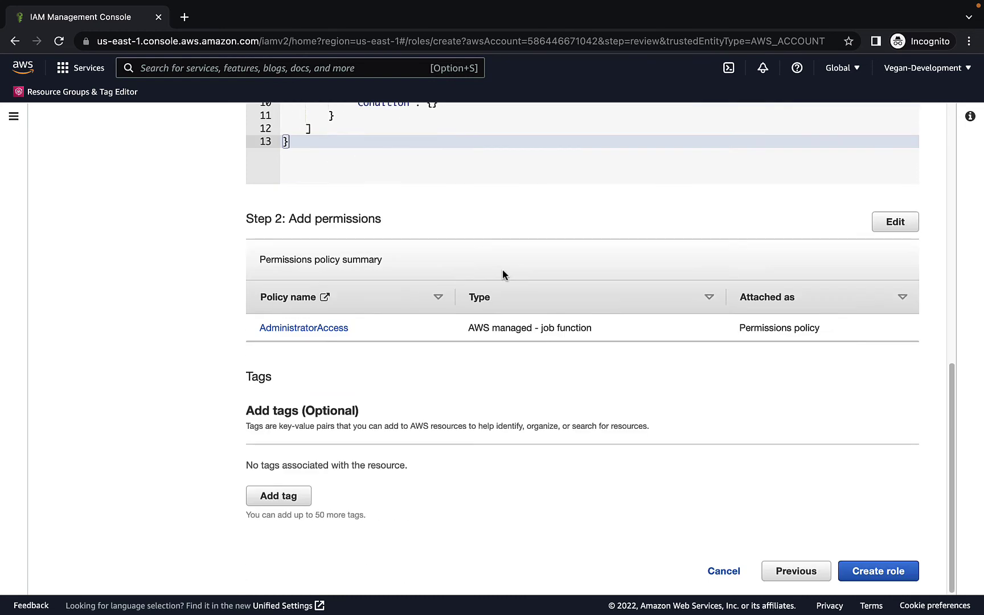
left_click(871, 571)
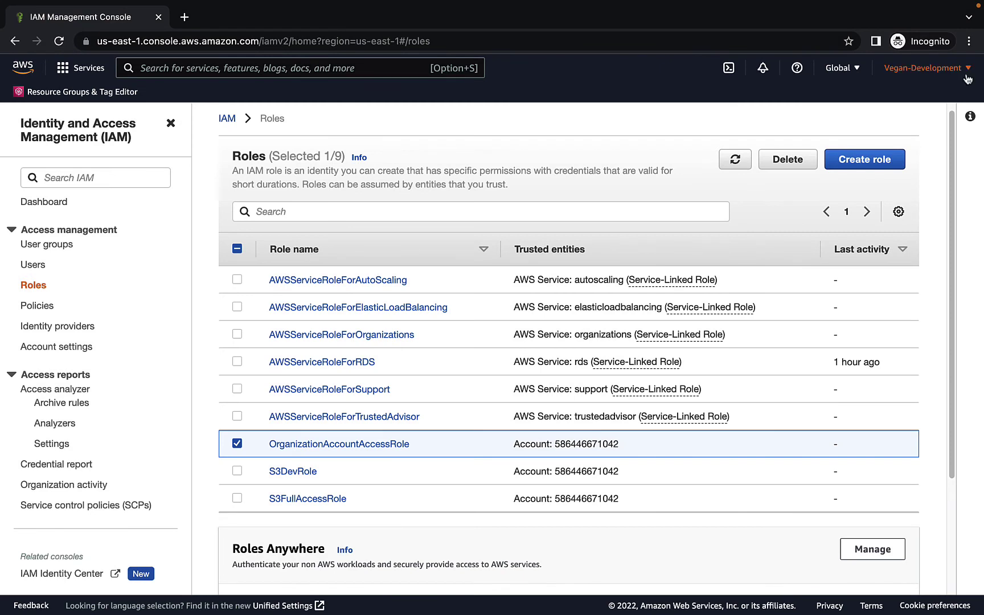
- Copy the Vegan-Development account ID and open the Switch Role form in the IAM user's browser window
left_click(967, 79)
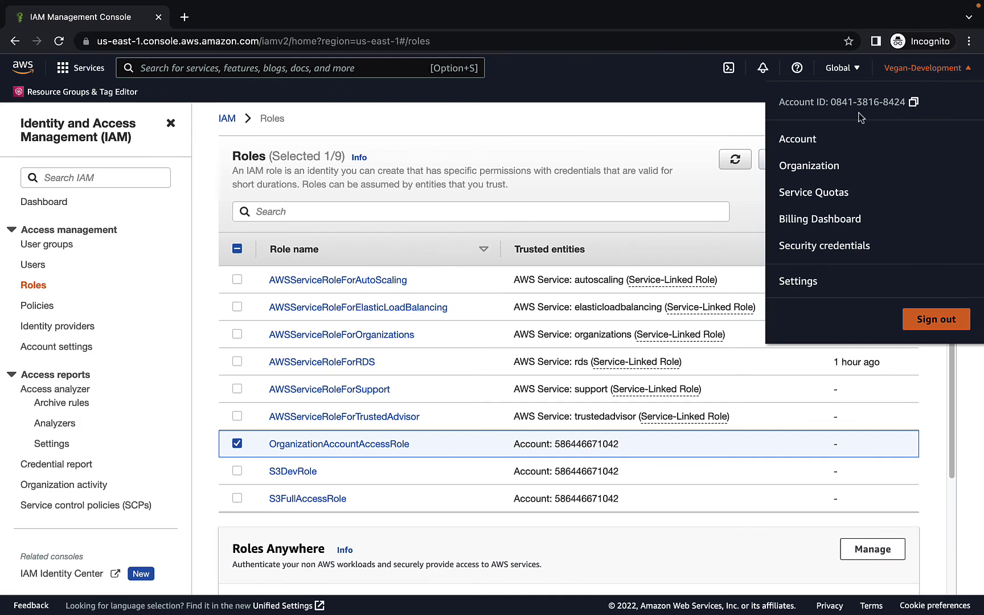
key("super+grave")
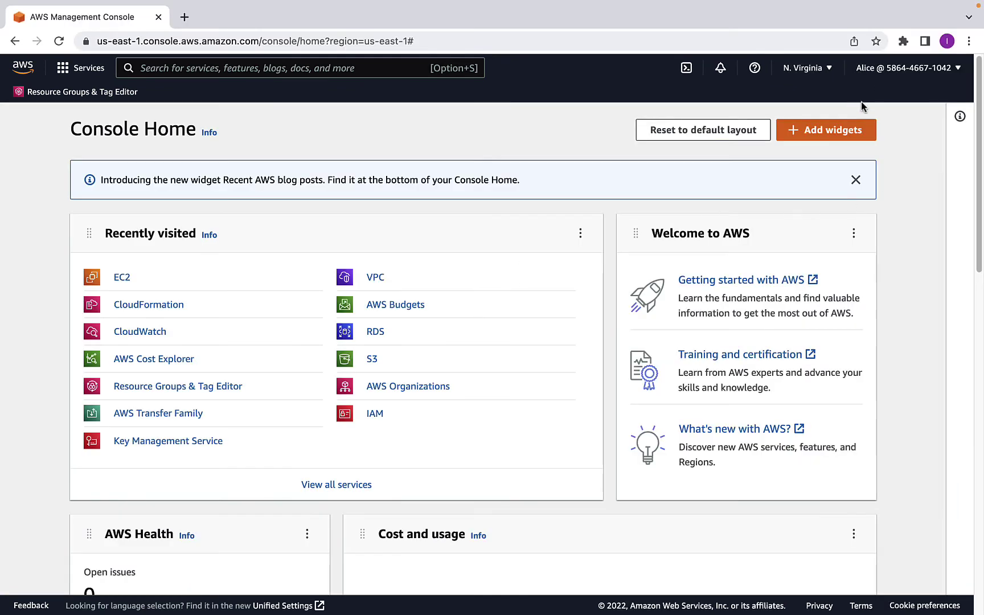
left_click(934, 72)
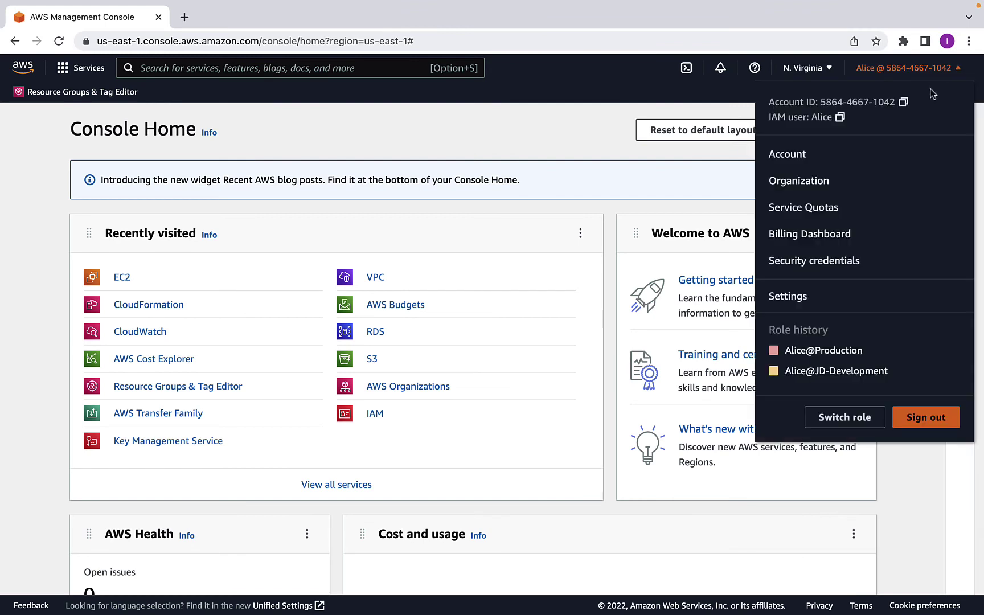
left_click(839, 420)
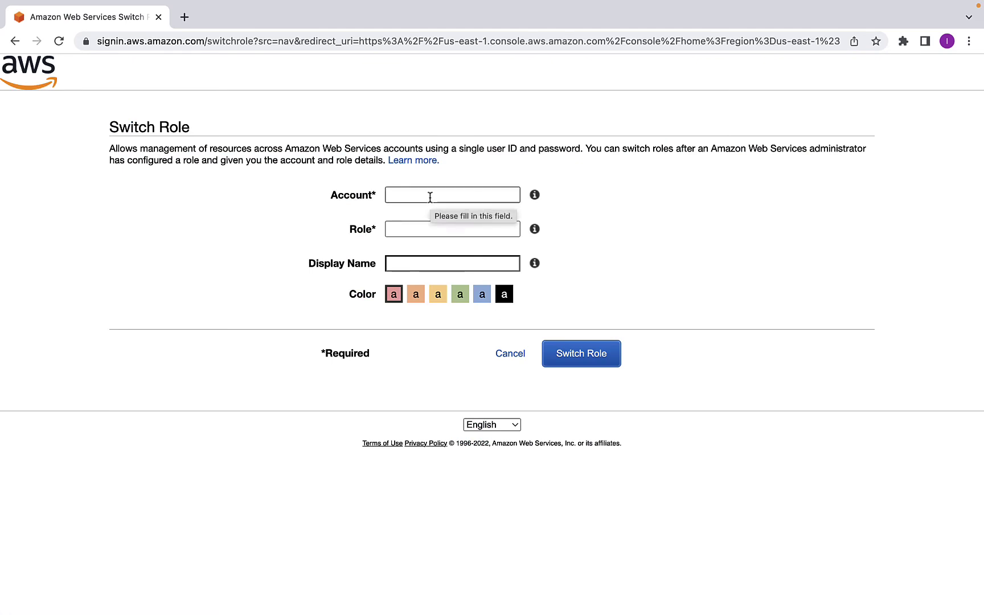
- Enter the copied Vegan-Development account ID as the account and OrganizationAccountAccessRole as the role to switch to
left_click(430, 197)
key("super+v")
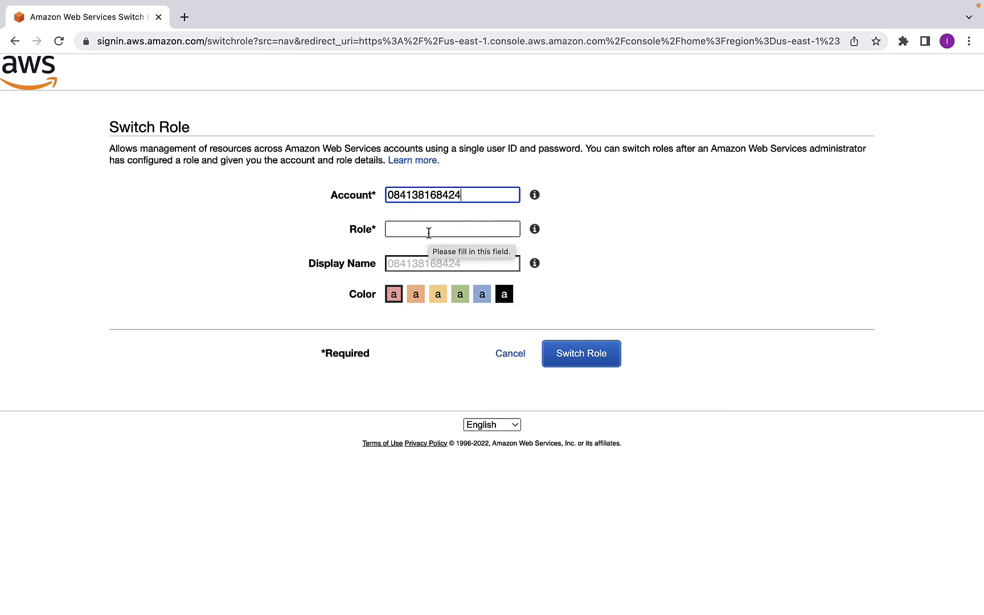
left_click(429, 230)
key("super+v")
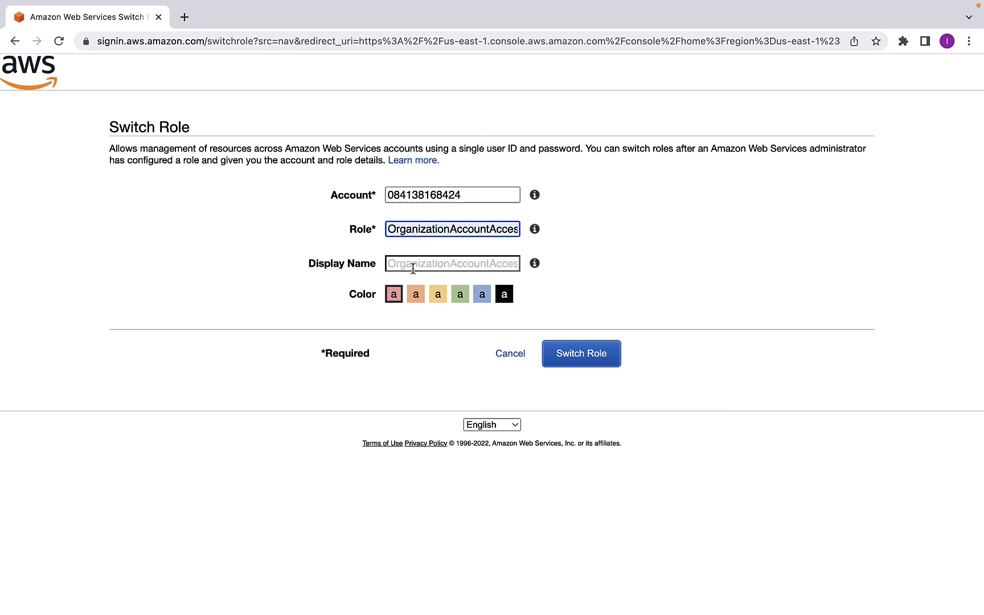
left_click(413, 269)
type("Alice")
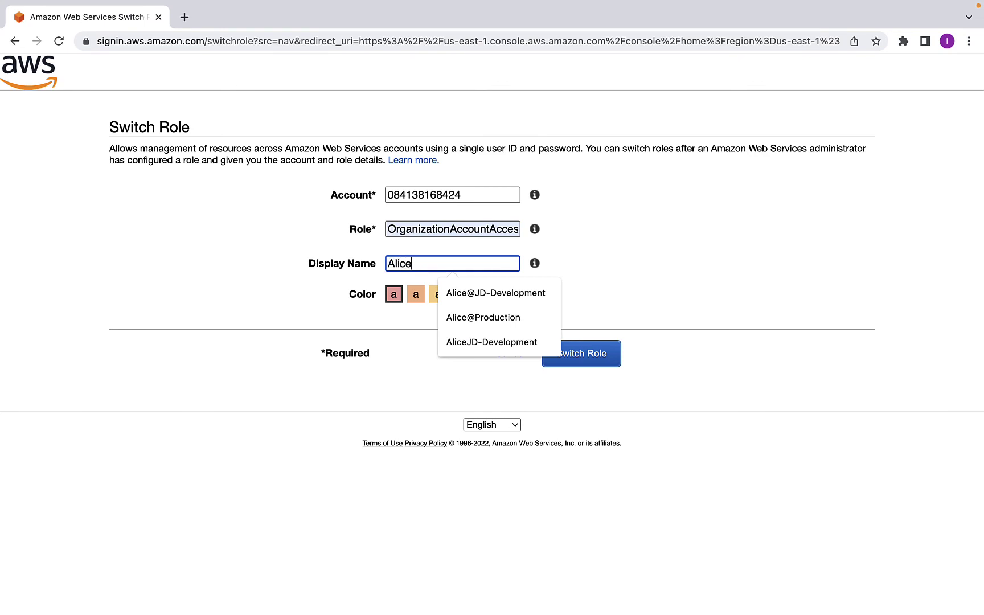
type("@Development")
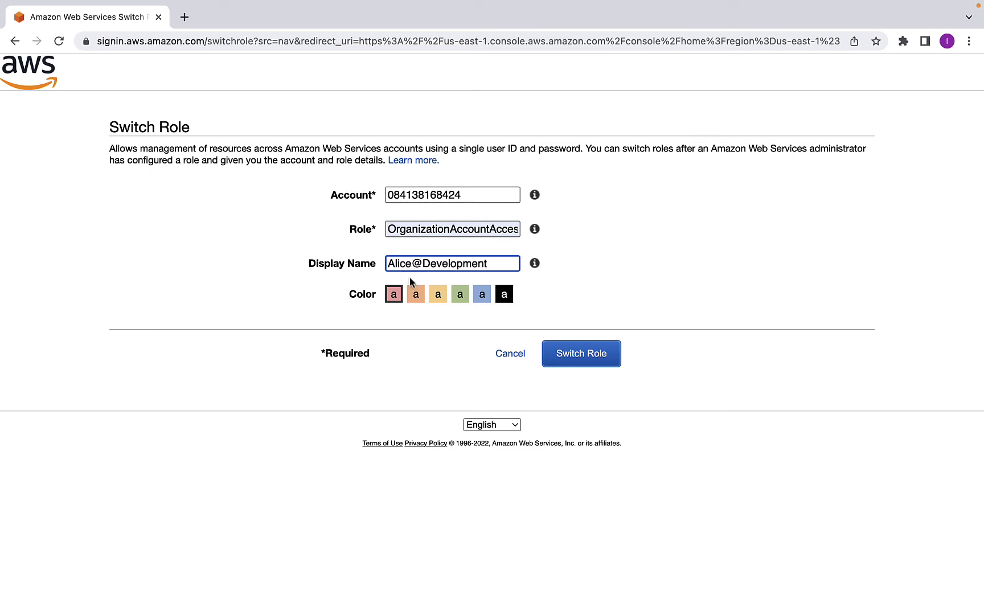
left_click(437, 296)
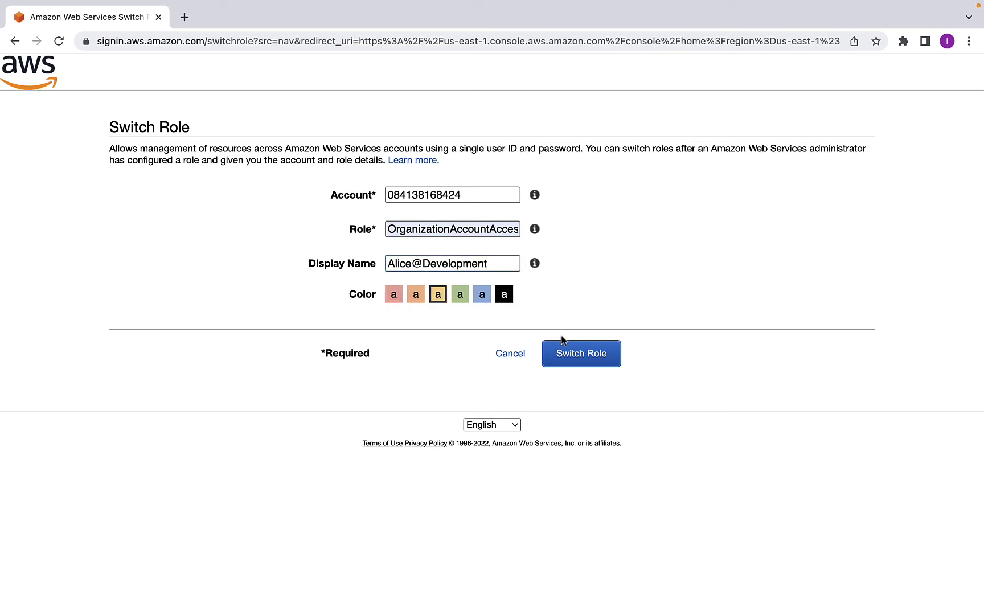
left_click(597, 350)
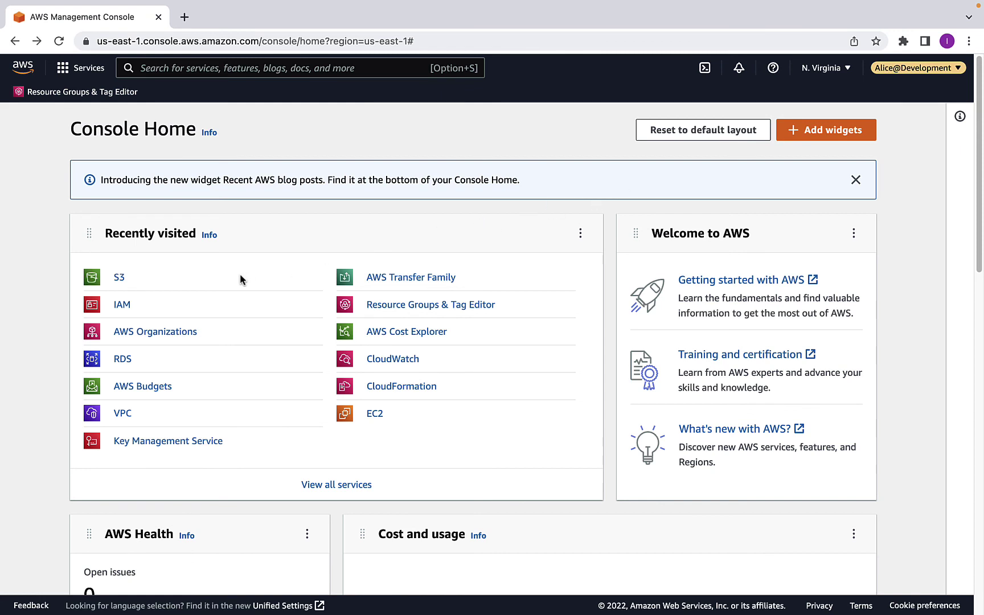
- Open the EC2 service in the Development account under the switched role
left_click(375, 414)
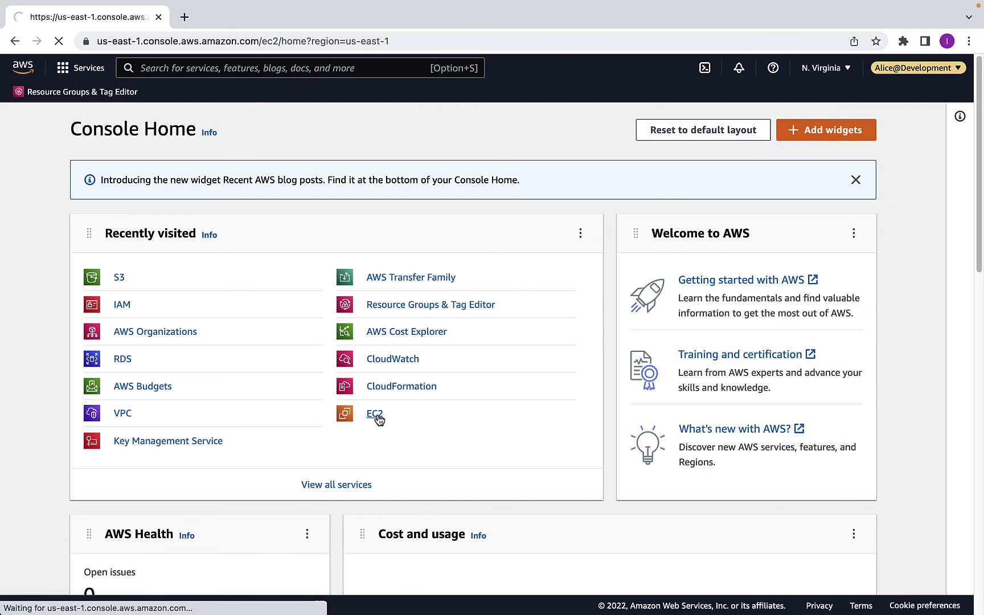